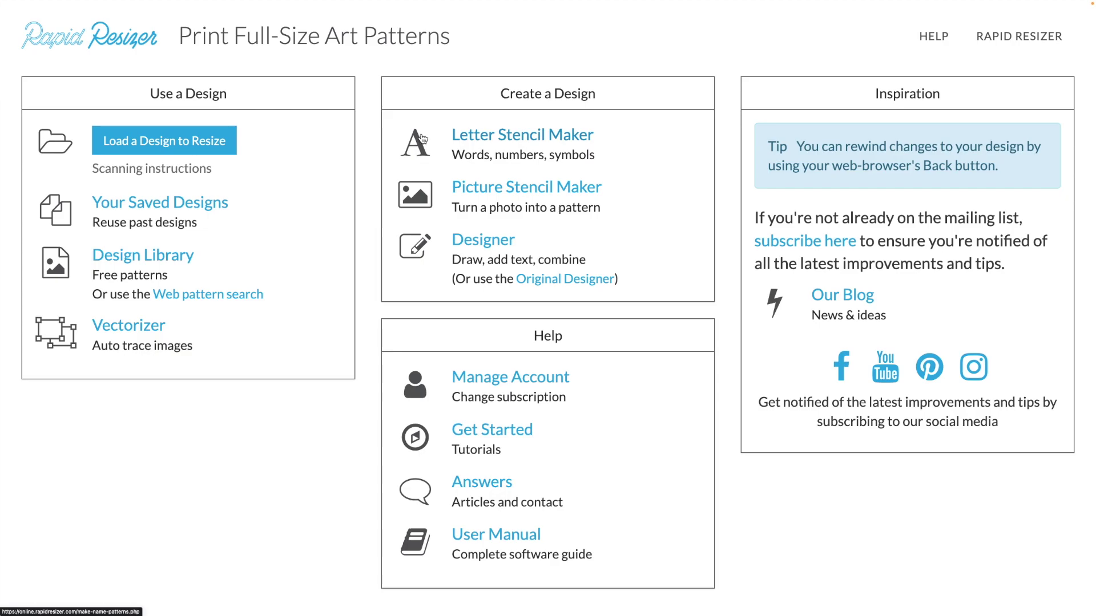
Open the Letter Stencil Maker and expand its general options and its font and shape choices.
{"action": "left_click", "coordinate": [419, 151]}
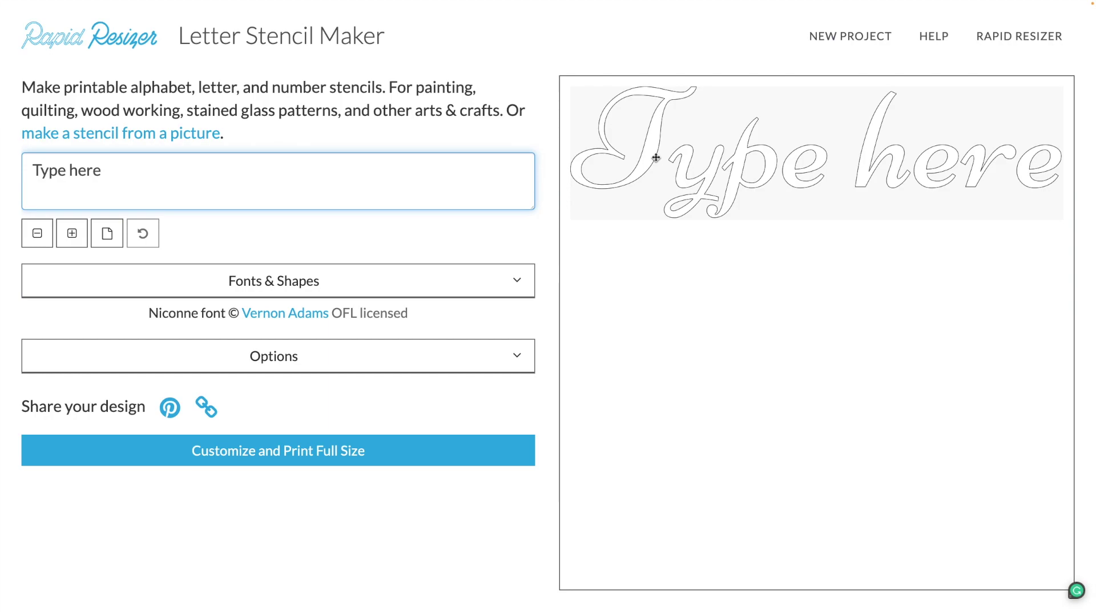
{"action": "left_click", "coordinate": [347, 353]}
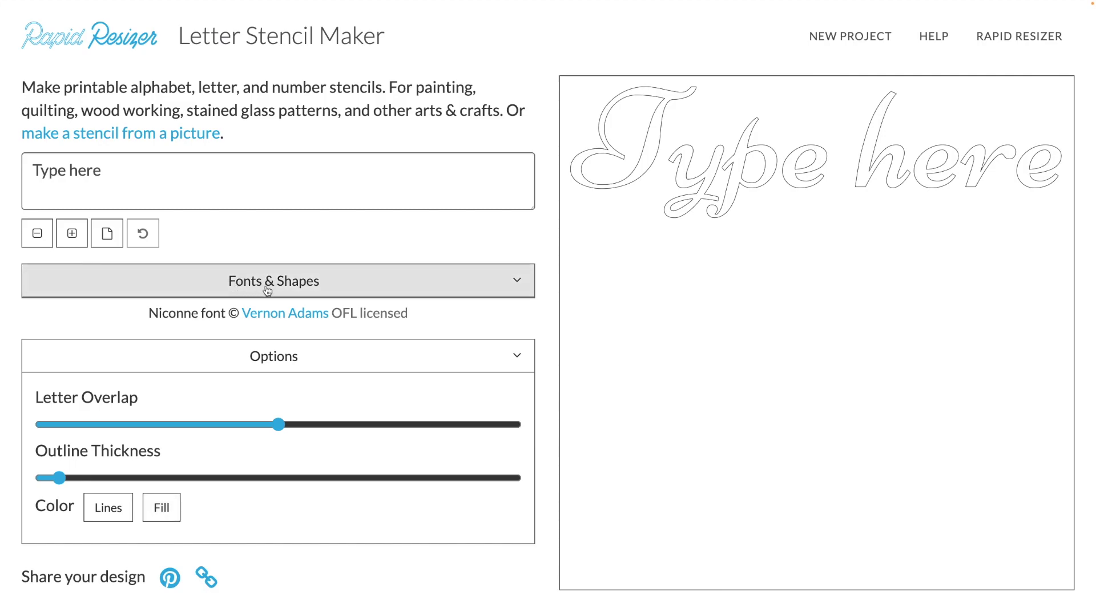
{"action": "left_click", "coordinate": [323, 284]}
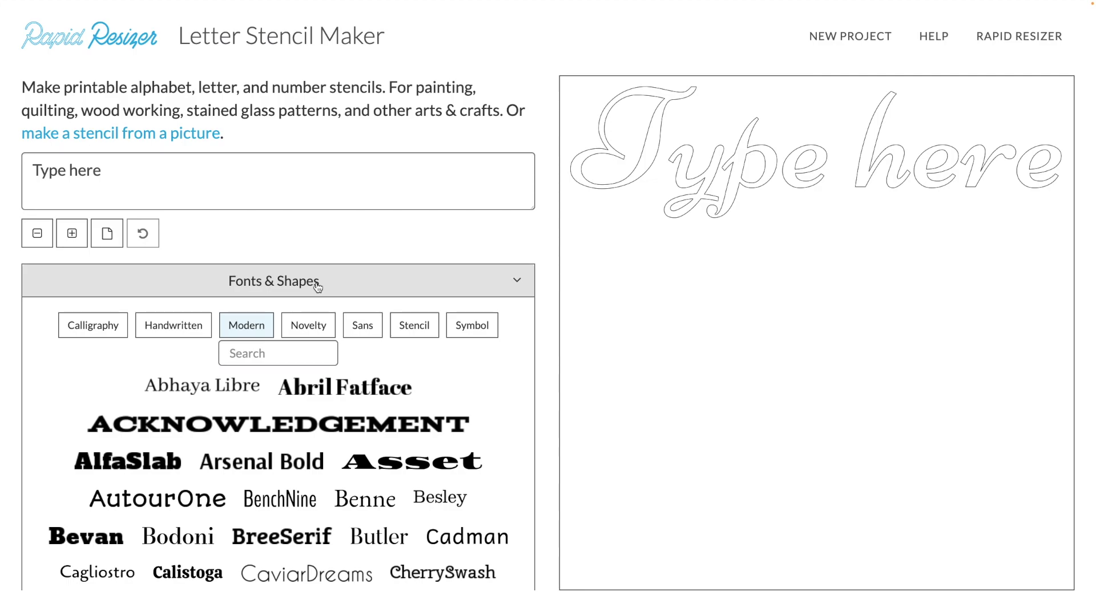
Search the fonts for "asset" and try the Asset font.
{"action": "left_click", "coordinate": [266, 355]}
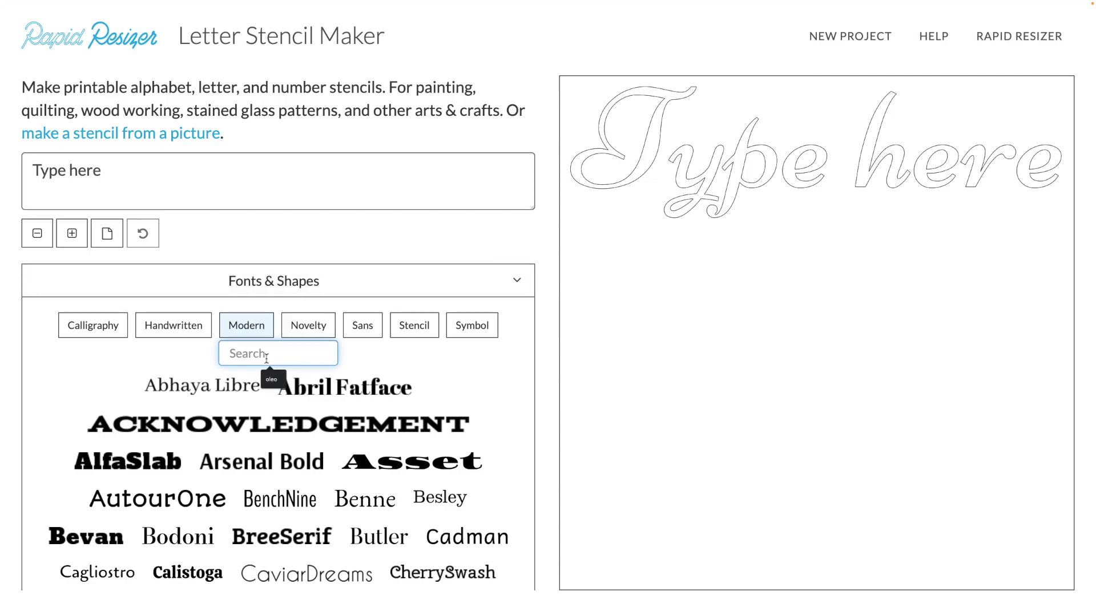
{"action": "type", "text": "asset"}
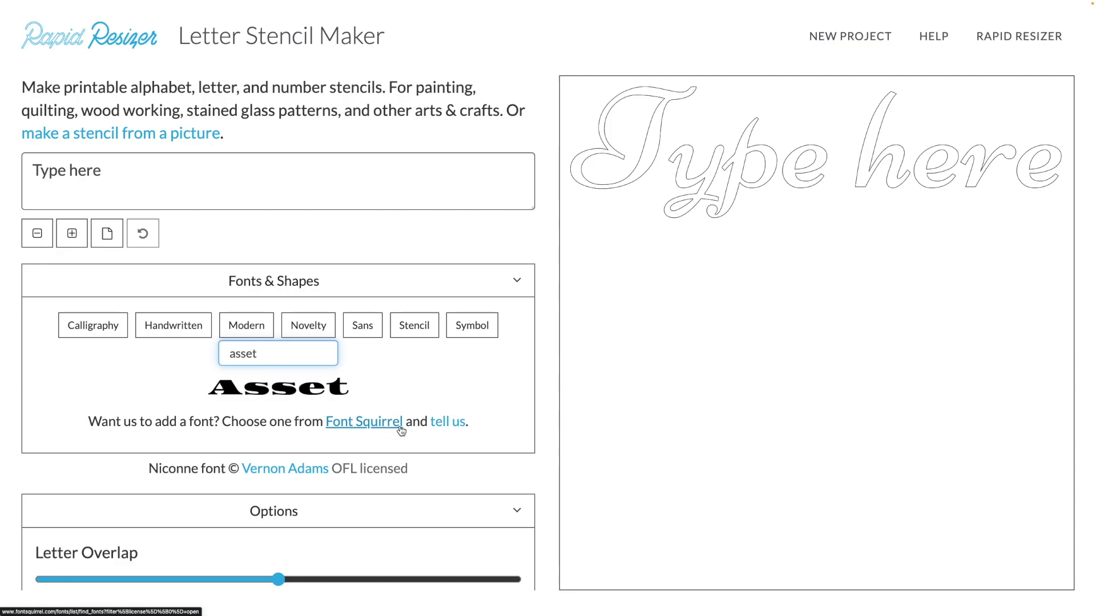
{"action": "left_click", "coordinate": [343, 384]}
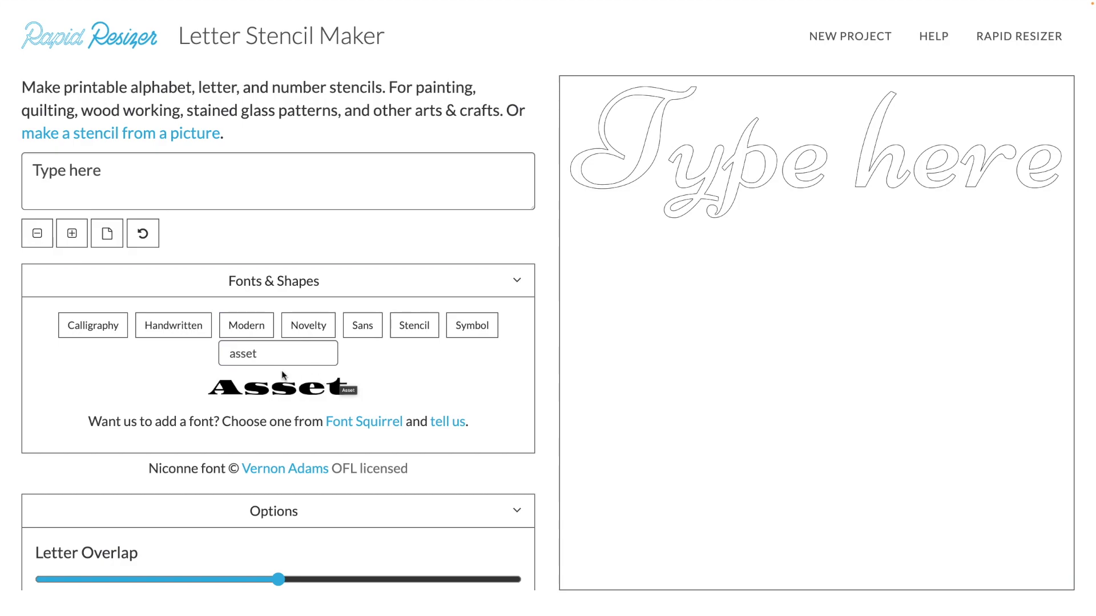
Browse the Handwritten, Modern, Novelty, Sans, Stencil and Symbol font categories, then look through the Calligraphy fonts.
{"action": "left_click", "coordinate": [115, 332]}
{"action": "left_click", "coordinate": [186, 326]}
{"action": "left_click", "coordinate": [237, 330]}
{"action": "left_click", "coordinate": [306, 334]}
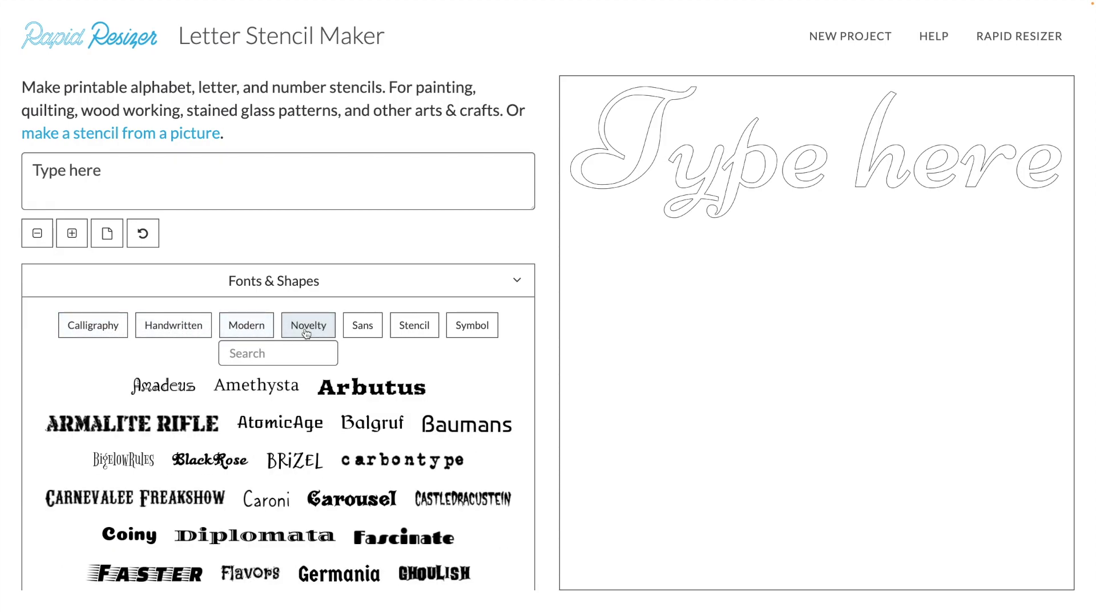
{"action": "left_click", "coordinate": [364, 336]}
{"action": "left_click", "coordinate": [415, 335]}
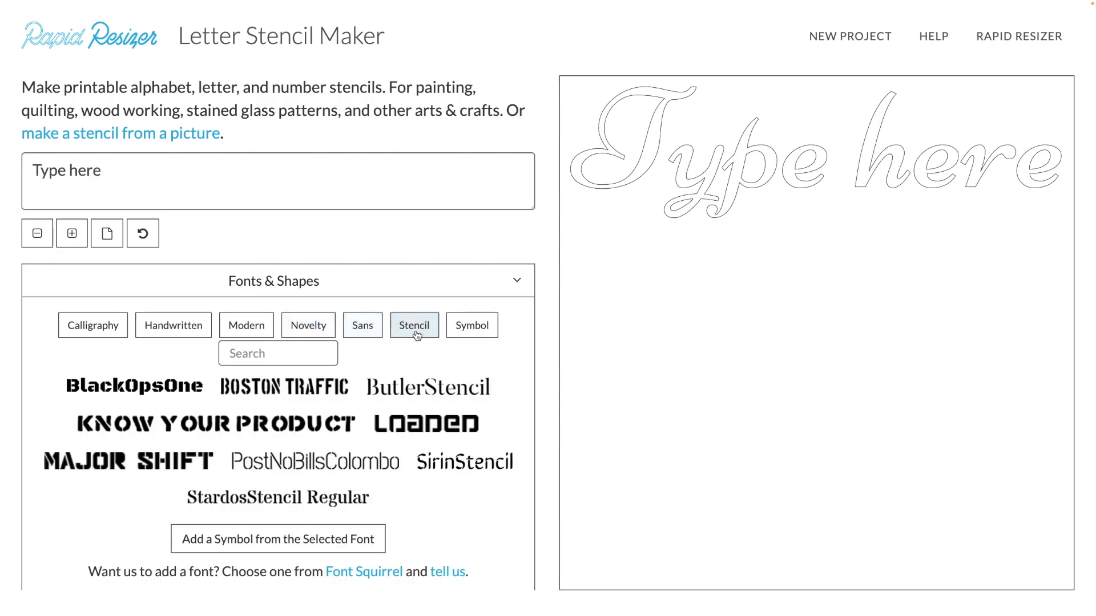
{"action": "left_click", "coordinate": [467, 330]}
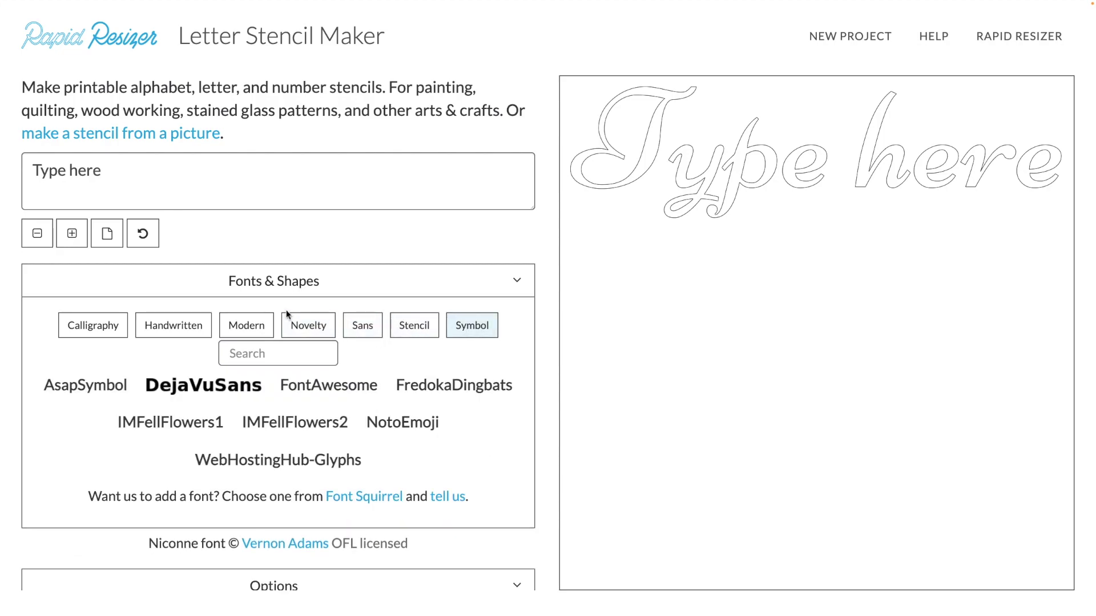
{"action": "left_click", "coordinate": [123, 327]}
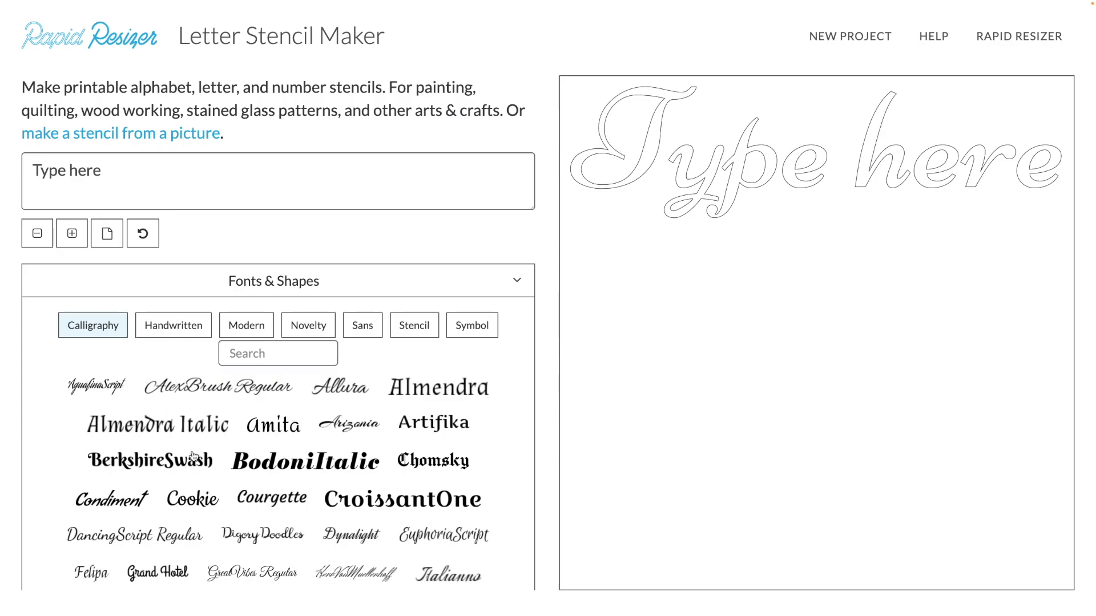
{"action": "scroll", "coordinate": [191, 453], "scroll_direction": "down", "scroll_amount": 1}
{"action": "scroll", "coordinate": [191, 454], "scroll_direction": "down", "scroll_amount": 1}
{"action": "scroll", "coordinate": [191, 454], "scroll_direction": "up", "scroll_amount": 2}
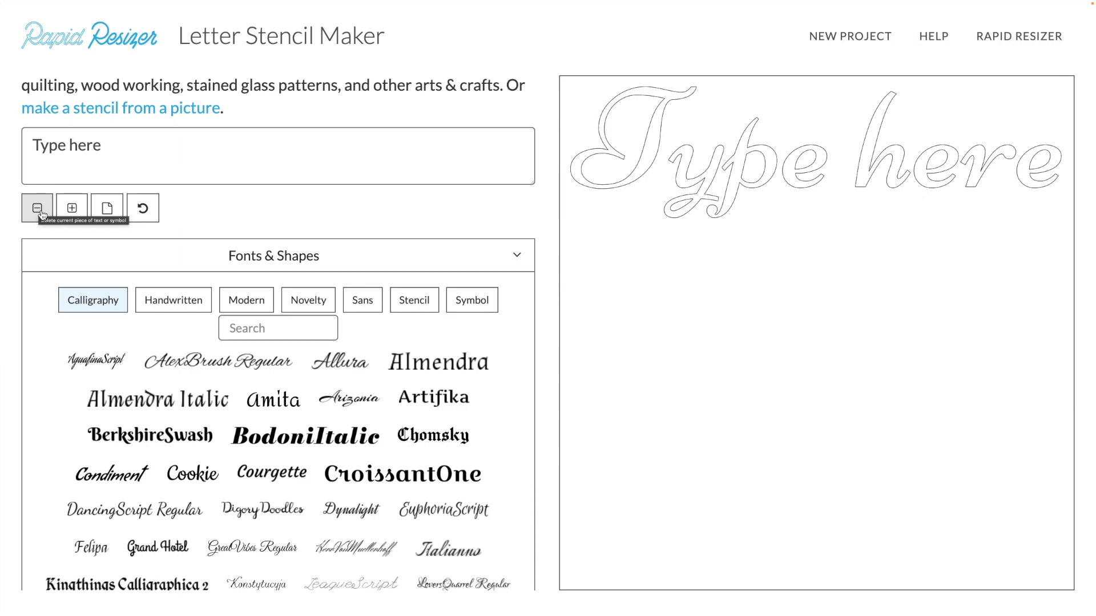
Replace the placeholder text with "hello" and delete that piece of text from the design.
{"action": "left_click", "coordinate": [54, 162]}
{"action": "key", "text": "ctrl+shift+Left"}
{"action": "key", "text": "ctrl+a"}
{"action": "type", "text": "hello"}
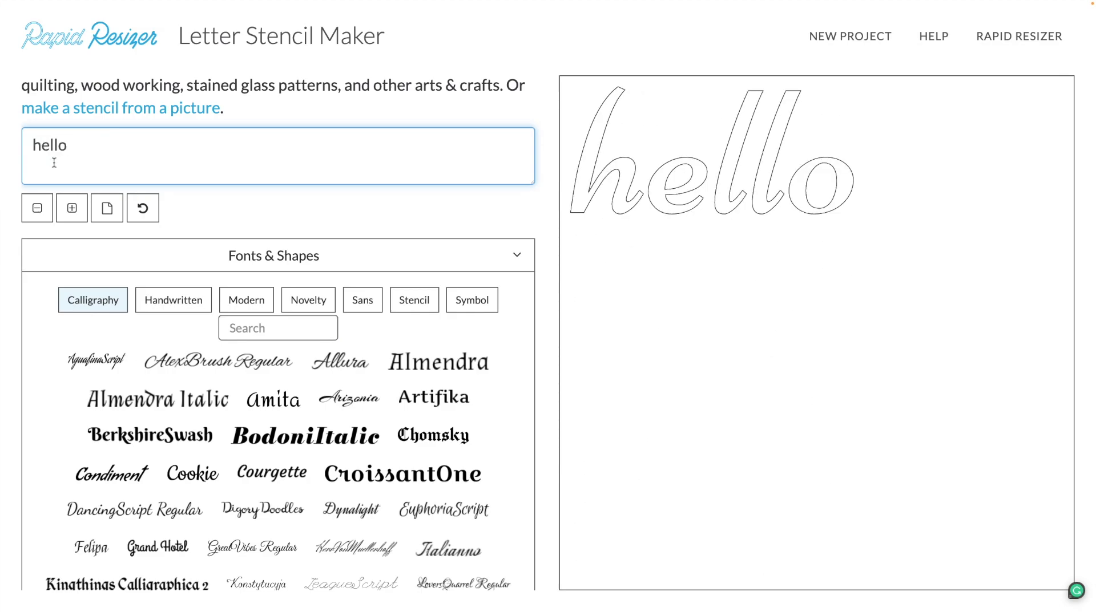
{"action": "left_click", "coordinate": [37, 208]}
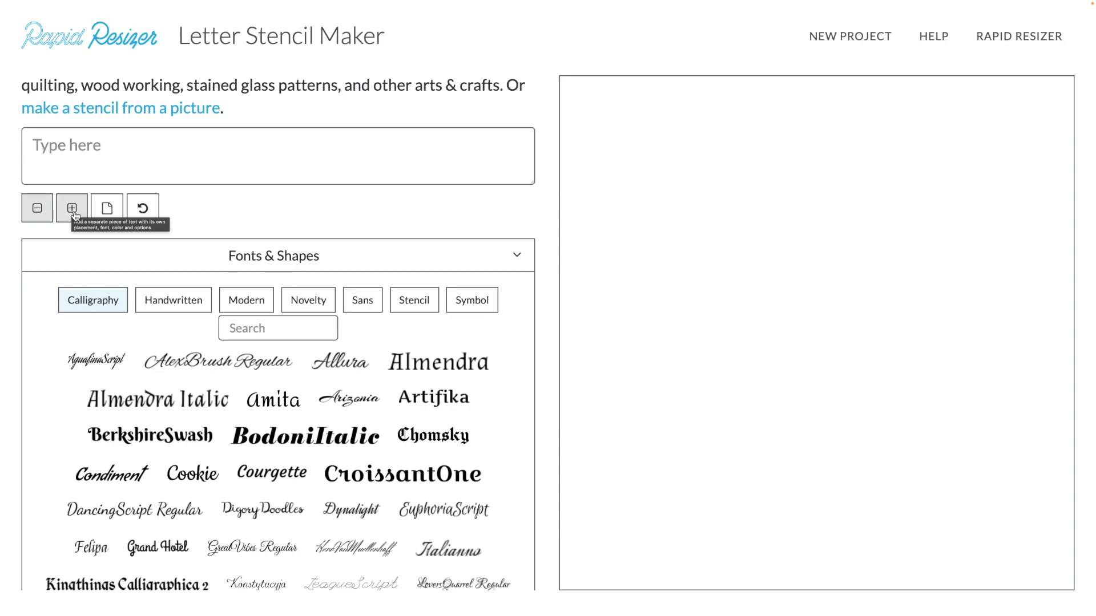
Enter "hello" as the stencil text and add a second separate copy placed directly below it.
{"action": "left_click", "coordinate": [72, 167]}
{"action": "type", "text": "hello"}
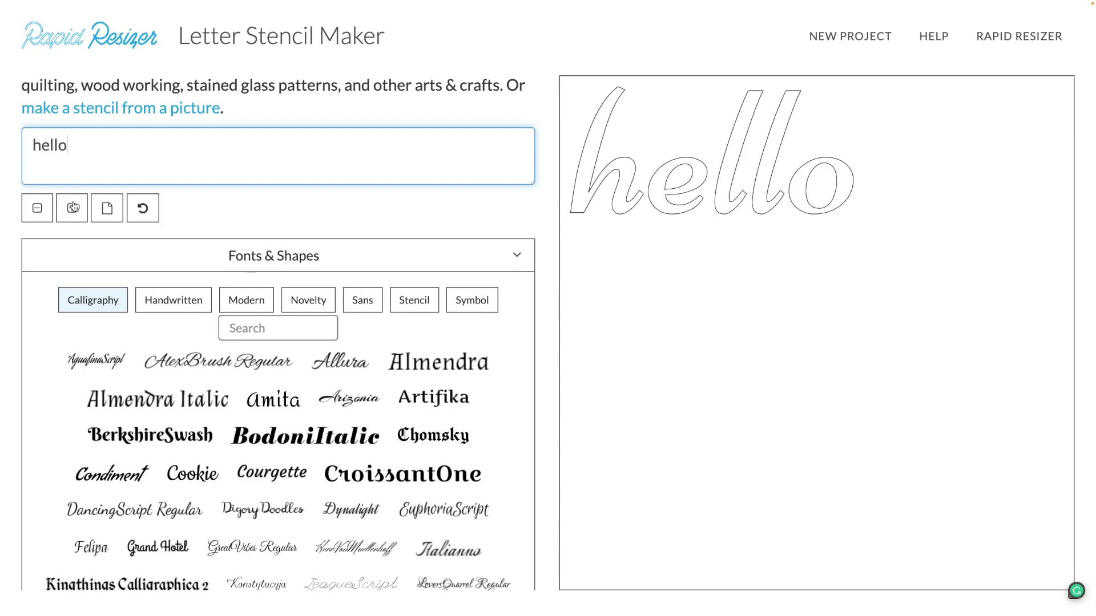
{"action": "left_click", "coordinate": [79, 219]}
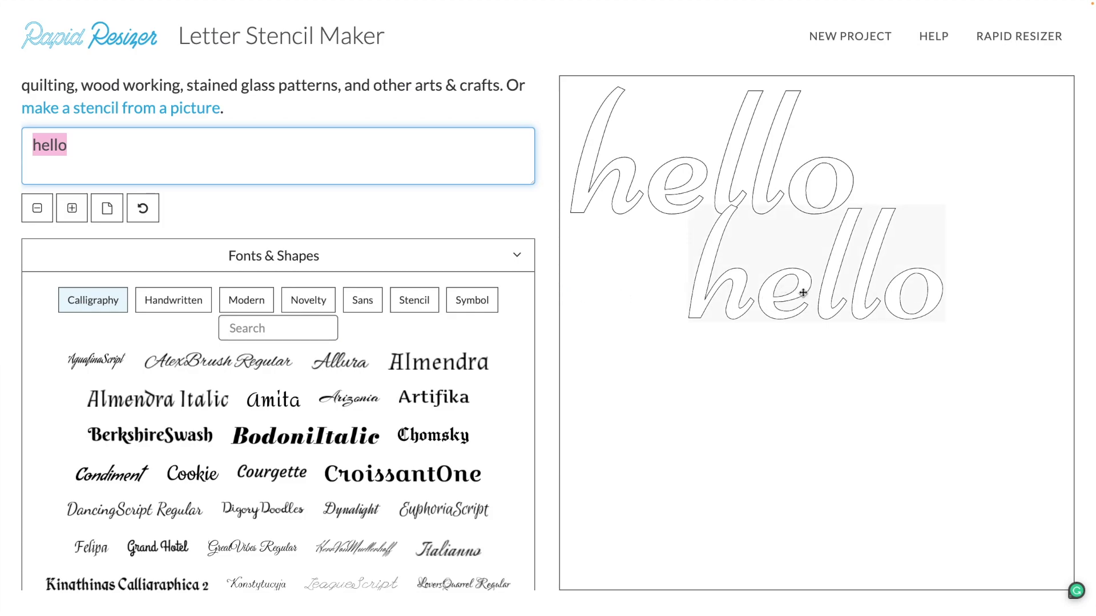
{"action": "left_click_drag", "start_coordinate": [810, 286], "coordinate": [697, 313]}
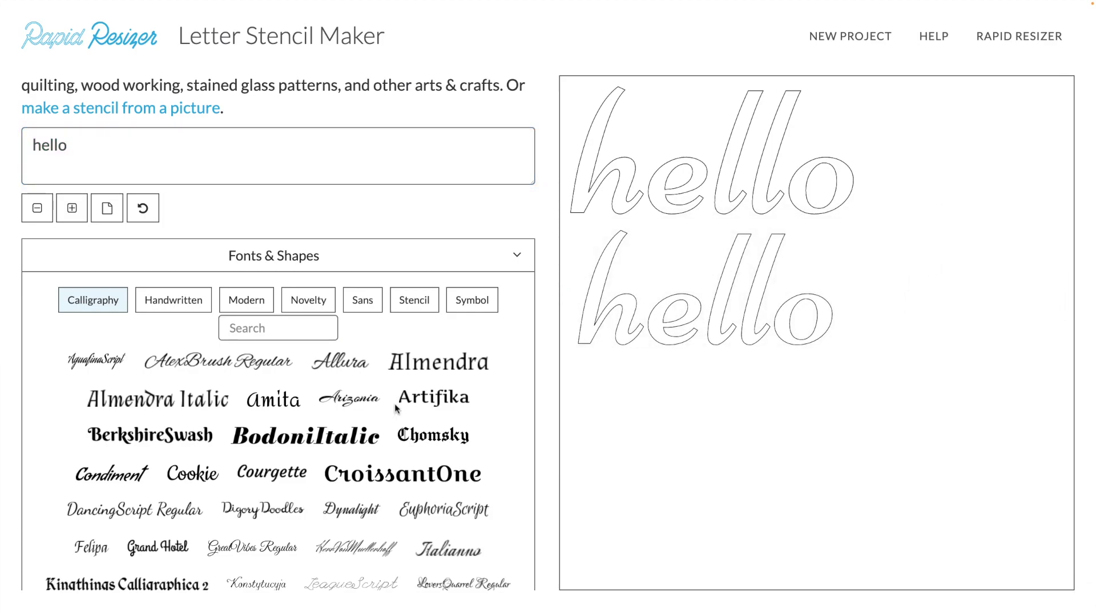
Apply the EuphoriaScript font to the lower "hello".
{"action": "scroll", "coordinate": [397, 406], "scroll_direction": "down", "scroll_amount": 1}
{"action": "scroll", "coordinate": [389, 422], "scroll_direction": "down", "scroll_amount": 1}
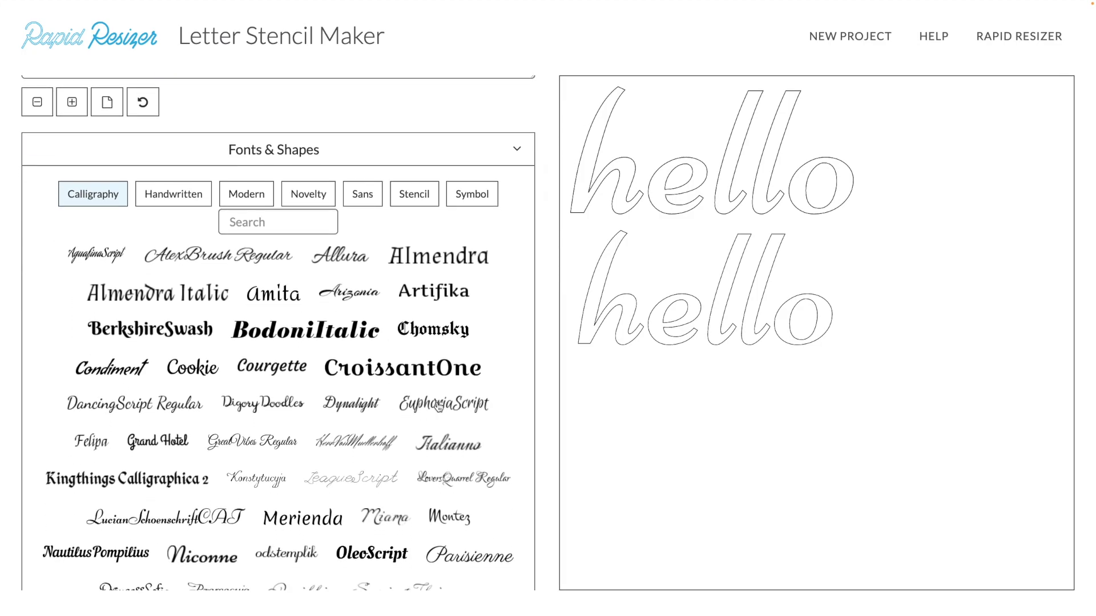
{"action": "left_click", "coordinate": [438, 406]}
Add a third "hello" below the second one and set its font to CroissantOne.
{"action": "scroll", "coordinate": [438, 406], "scroll_direction": "up", "scroll_amount": 2}
{"action": "left_click", "coordinate": [72, 101]}
{"action": "left_click_drag", "start_coordinate": [769, 298], "coordinate": [670, 463]}
{"action": "left_click", "coordinate": [432, 483]}
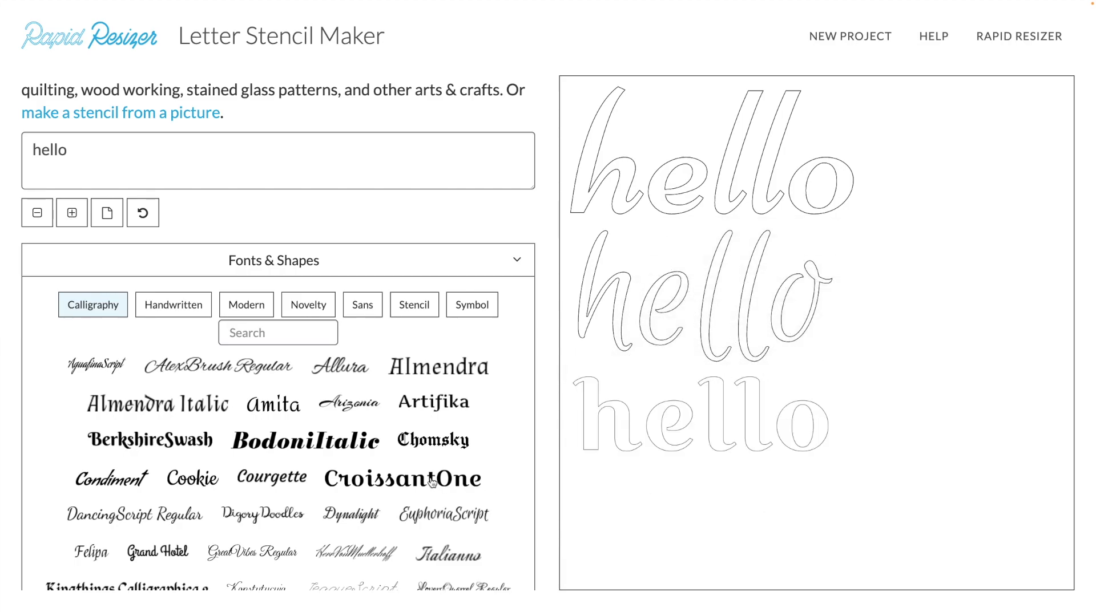
Clear the entire design, then undo repeatedly until only the first "hello" remains on the canvas.
{"action": "left_click", "coordinate": [107, 214]}
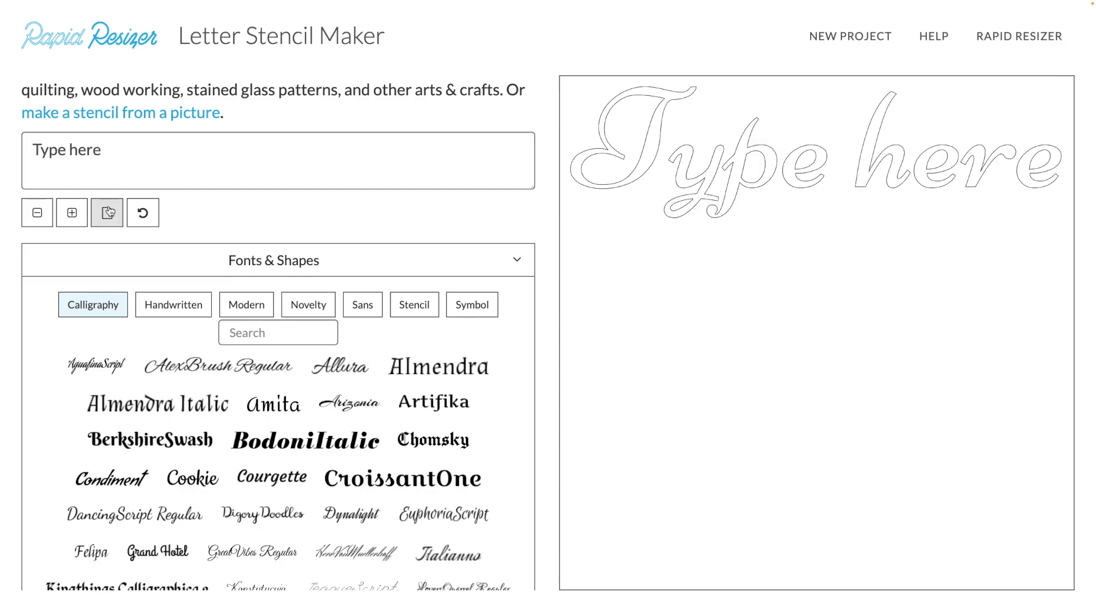
{"action": "left_click", "coordinate": [144, 214]}
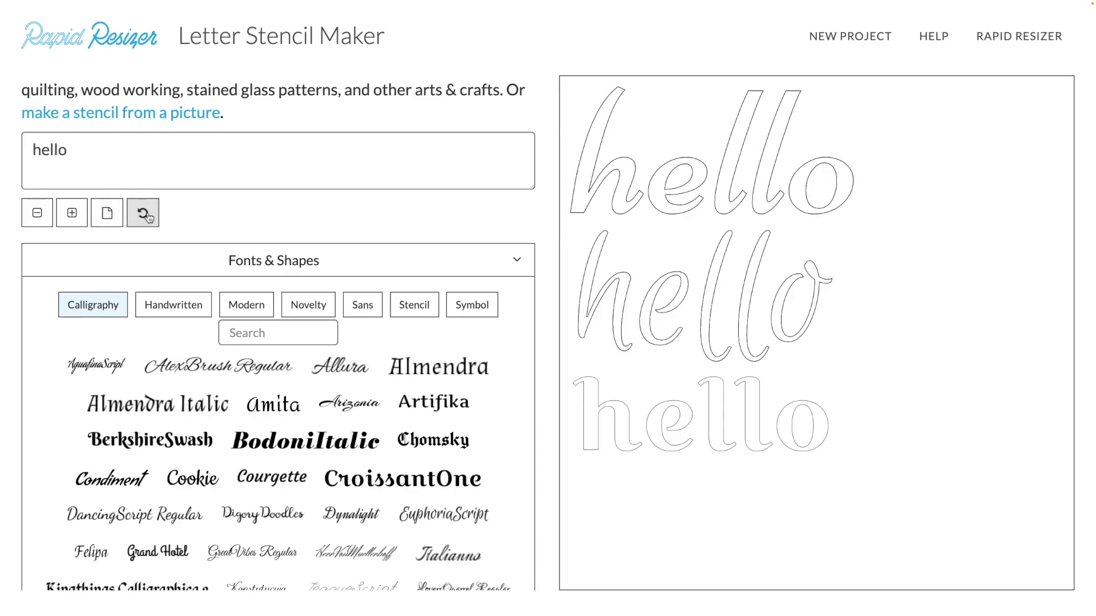
{"action": "left_click", "coordinate": [144, 215]}
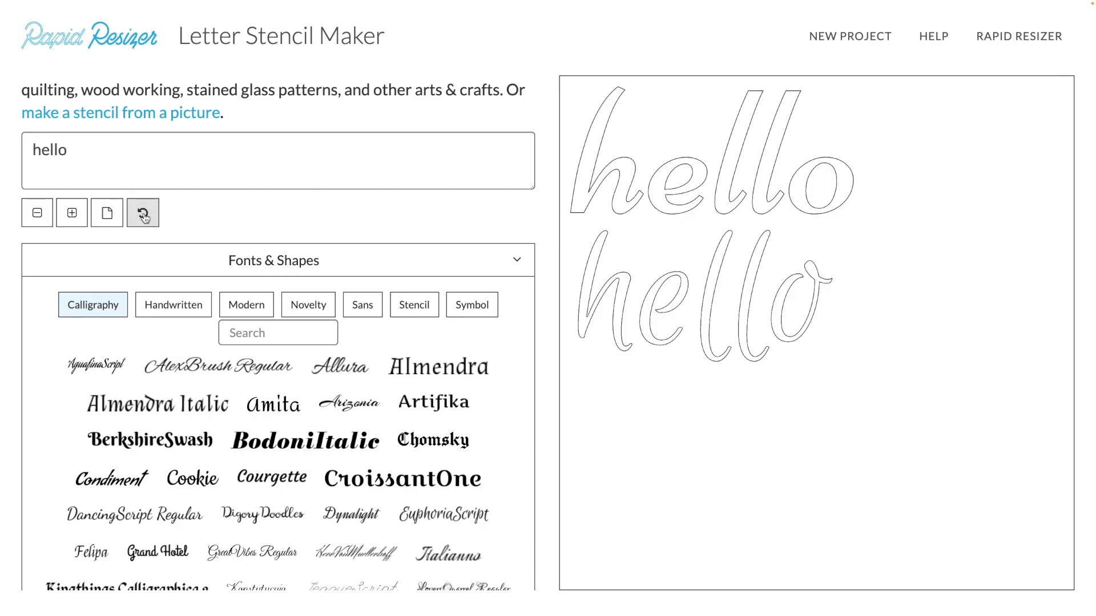
{"action": "left_click", "coordinate": [144, 215]}
{"action": "left_click", "coordinate": [145, 215]}
{"action": "left_click", "coordinate": [144, 215]}
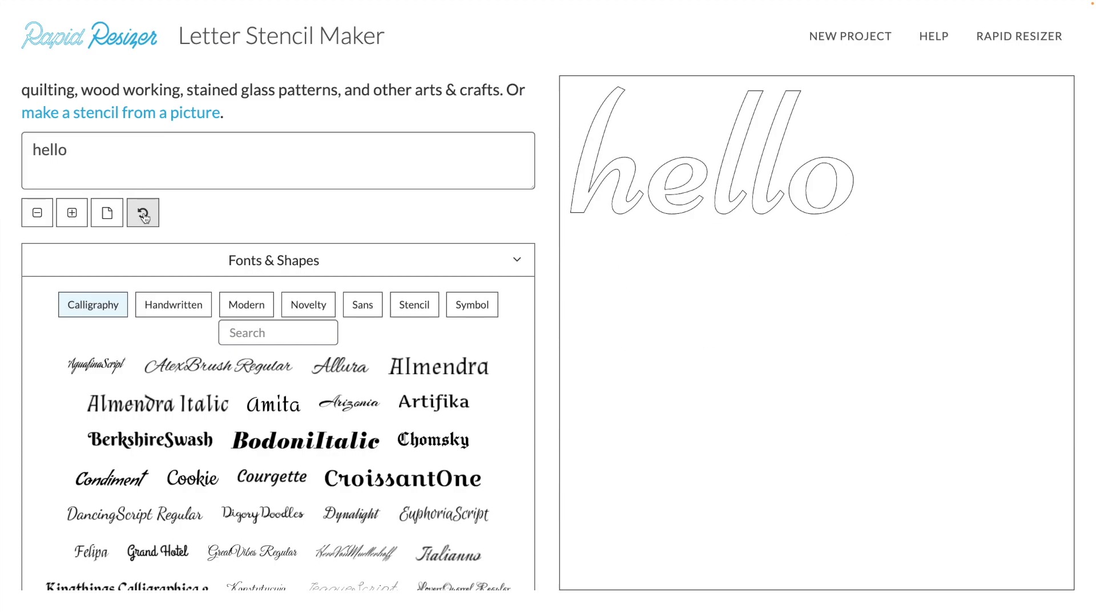
Clear the entire design and replace the placeholder text with "hello".
{"action": "left_click", "coordinate": [117, 217]}
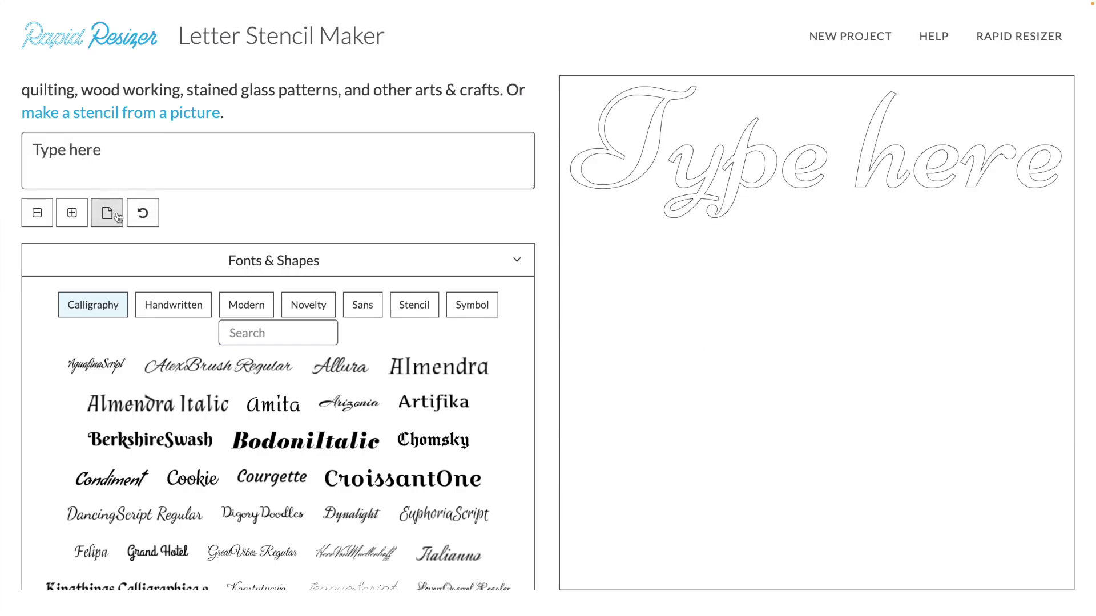
{"action": "left_click", "coordinate": [716, 192]}
{"action": "triple_click", "coordinate": [106, 151]}
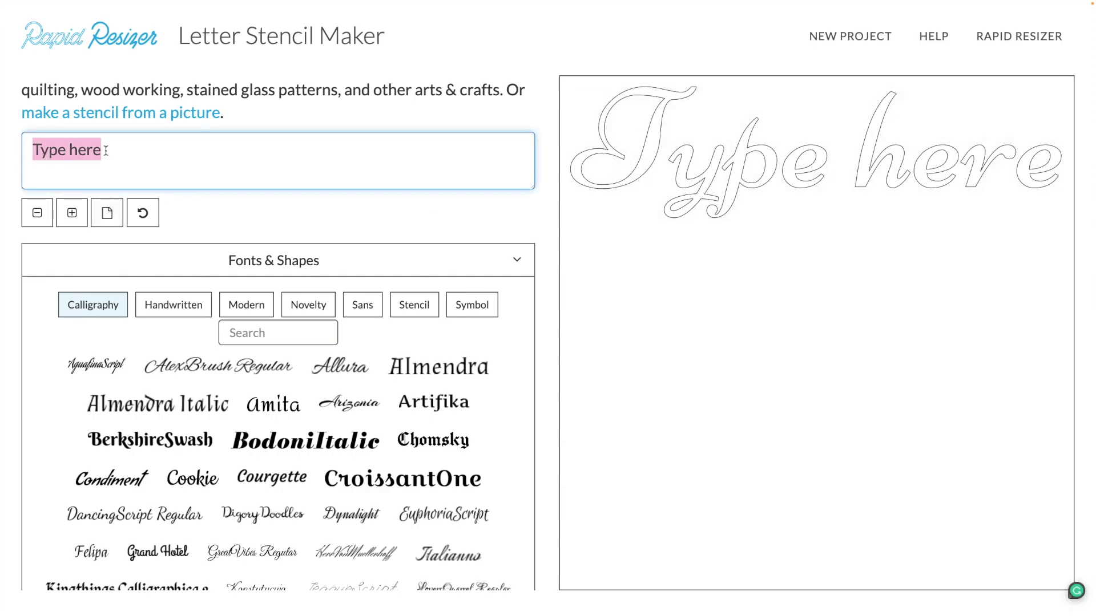
{"action": "type", "text": "hello"}
Move the "hello" text toward the middle of the canvas and resize it from its corner.
{"action": "left_click", "coordinate": [681, 172]}
{"action": "left_click_drag", "start_coordinate": [681, 172], "coordinate": [720, 331]}
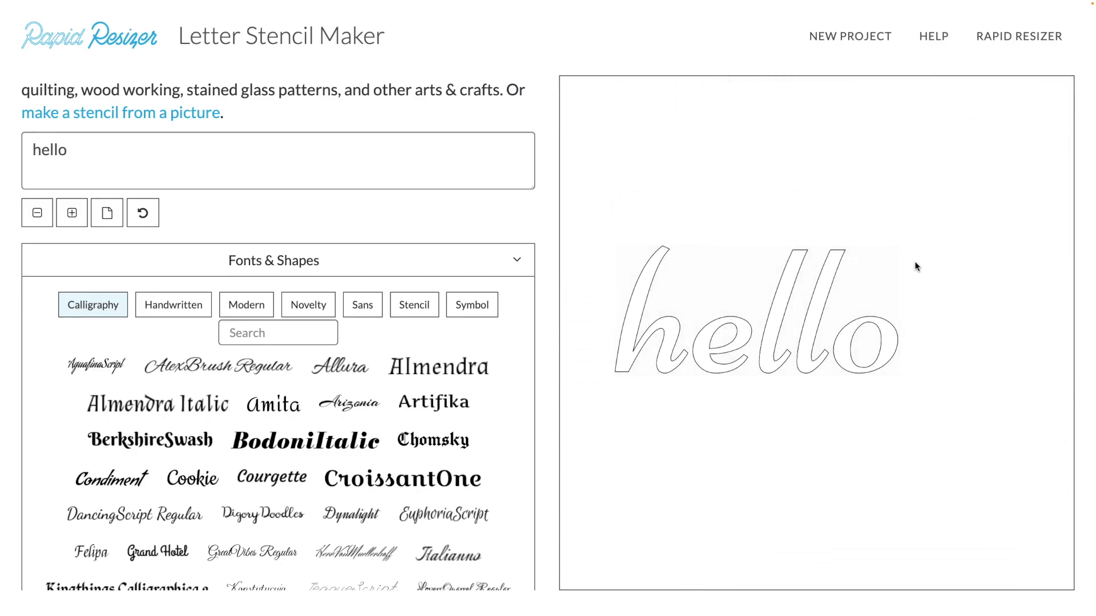
{"action": "left_click", "coordinate": [898, 250]}
{"action": "left_click_drag", "start_coordinate": [898, 250], "coordinate": [951, 215]}
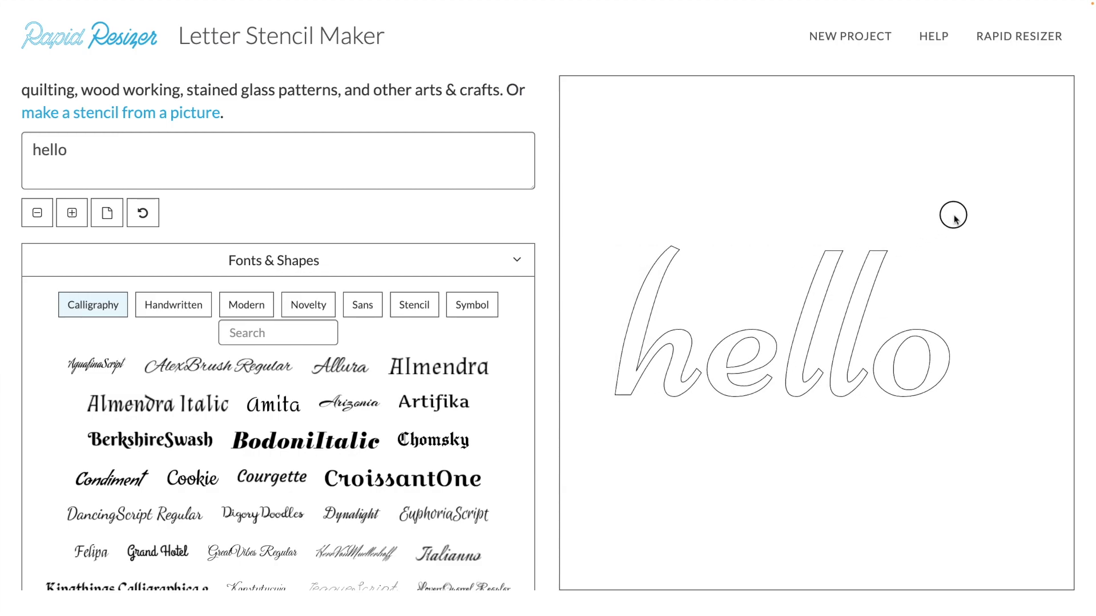
{"action": "left_click_drag", "start_coordinate": [940, 260], "coordinate": [924, 203]}
{"action": "left_click", "coordinate": [867, 237]}
{"action": "left_click_drag", "start_coordinate": [868, 237], "coordinate": [854, 191]}
Clear the design and add "Letter", "Stencil" and "Maker" as three separate text pieces stacked in that order.
{"action": "left_click", "coordinate": [107, 212]}
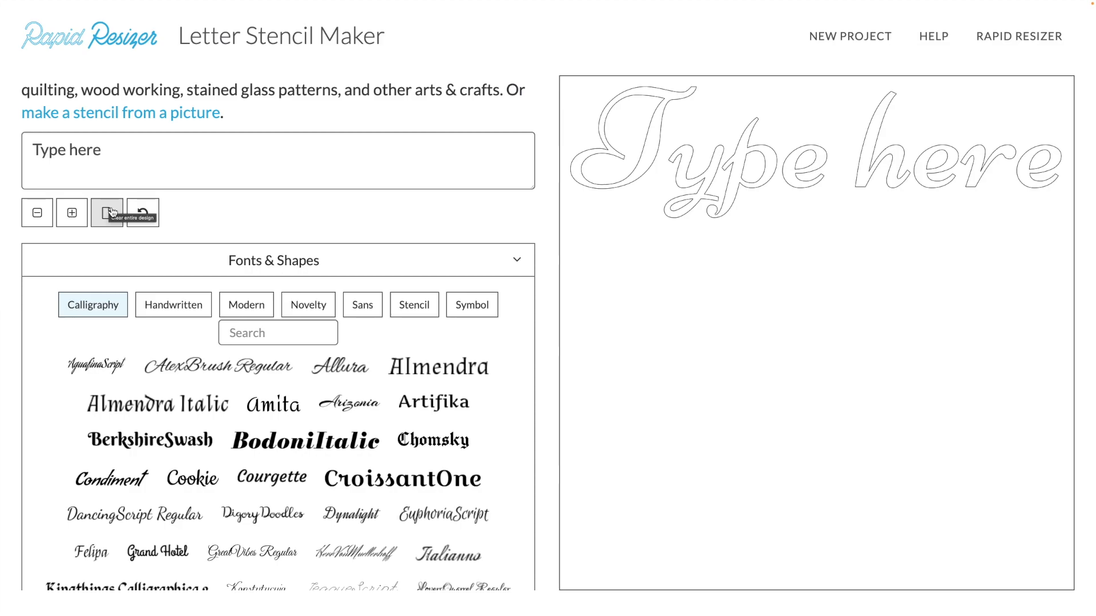
{"action": "type", "text": "Letter"}
{"action": "left_click", "coordinate": [72, 213]}
{"action": "type", "text": "Stencil"}
{"action": "left_click", "coordinate": [72, 212]}
{"action": "type", "text": "Maker"}
{"action": "left_click_drag", "start_coordinate": [616, 202], "coordinate": [565, 391]}
{"action": "left_click_drag", "start_coordinate": [799, 240], "coordinate": [774, 313]}
Find the PoetsenOne font with the search "po" and apply it to the "Letter" text.
{"action": "left_click", "coordinate": [829, 226]}
{"action": "left_click", "coordinate": [271, 332]}
{"action": "type", "text": "po"}
{"action": "left_click", "coordinate": [397, 365]}
Apply the Orbitron font to the "Stencil" text and the Arizonia font to the "Maker" text.
{"action": "left_click", "coordinate": [678, 320]}
{"action": "type", "text": "orbi"}
{"action": "left_click", "coordinate": [308, 373]}
{"action": "left_click", "coordinate": [656, 439]}
{"action": "type", "text": "ariz"}
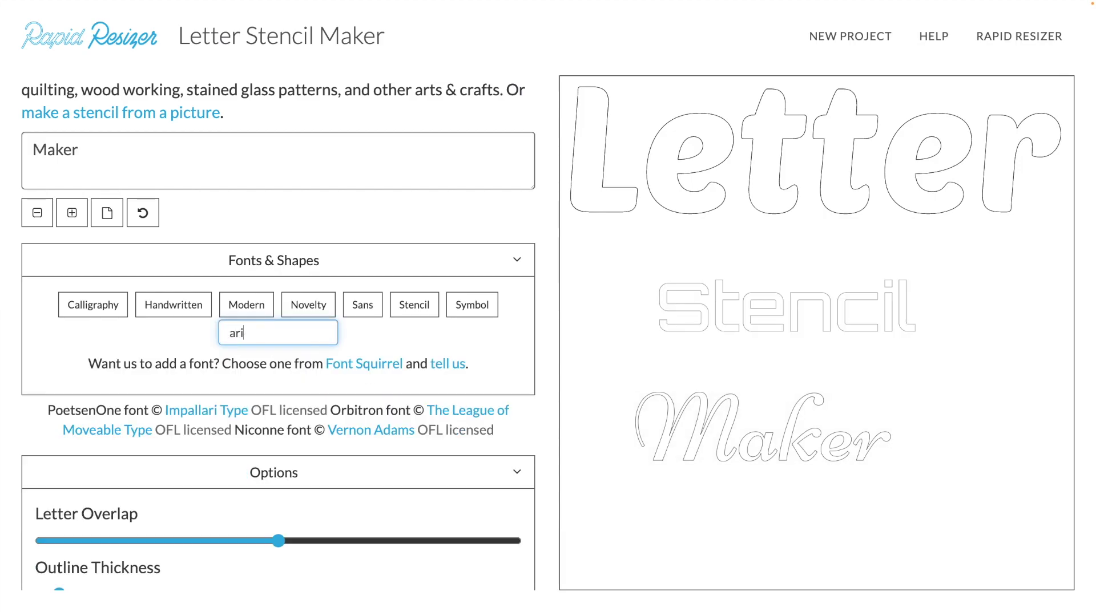
Shrink the "Letter" text and reposition it with "Stencil" directly beneath it, offset to the right.
{"action": "left_click", "coordinate": [742, 171]}
{"action": "left_click_drag", "start_coordinate": [1061, 213], "coordinate": [876, 162]}
{"action": "left_click_drag", "start_coordinate": [714, 128], "coordinate": [713, 177]}
{"action": "left_click_drag", "start_coordinate": [788, 307], "coordinate": [824, 242]}
Enlarge the "Maker" text slightly and move it up so it overlaps the lower part of "Stencil".
{"action": "left_click_drag", "start_coordinate": [793, 422], "coordinate": [793, 331]}
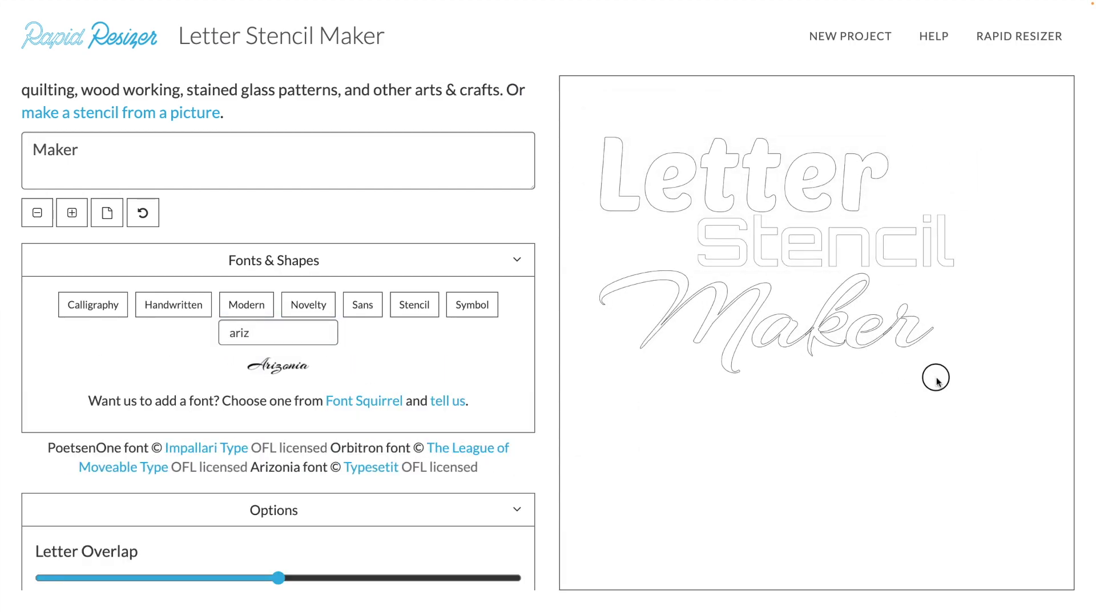
{"action": "left_click_drag", "start_coordinate": [920, 369], "coordinate": [911, 318]}
{"action": "left_click", "coordinate": [970, 335]}
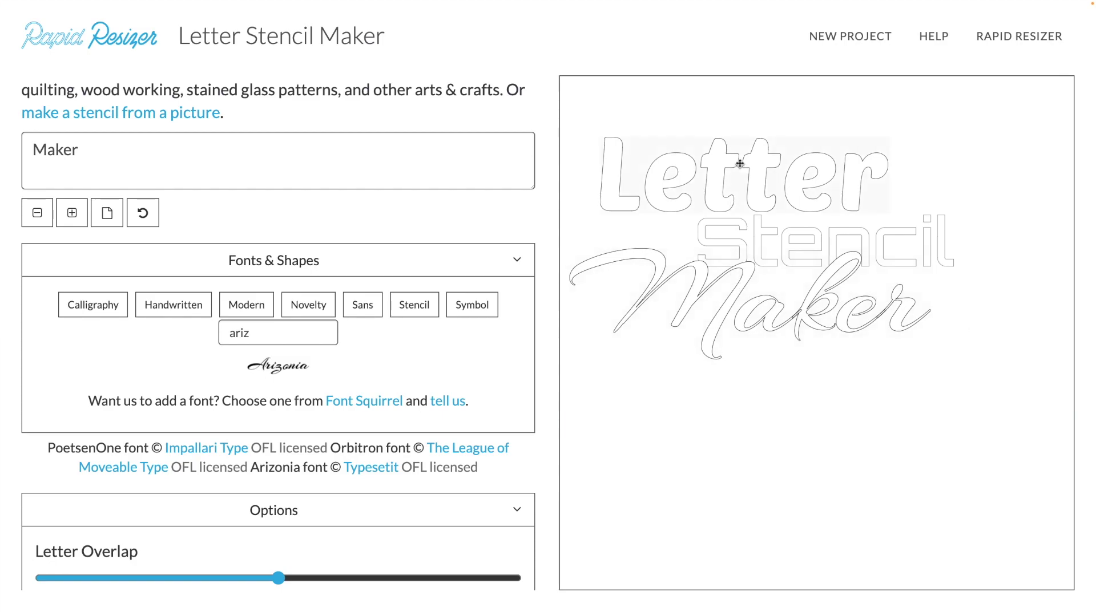
Try several outline thicknesses on the "Maker" text and leave its outline slightly thicker than the original.
{"action": "left_click", "coordinate": [760, 234]}
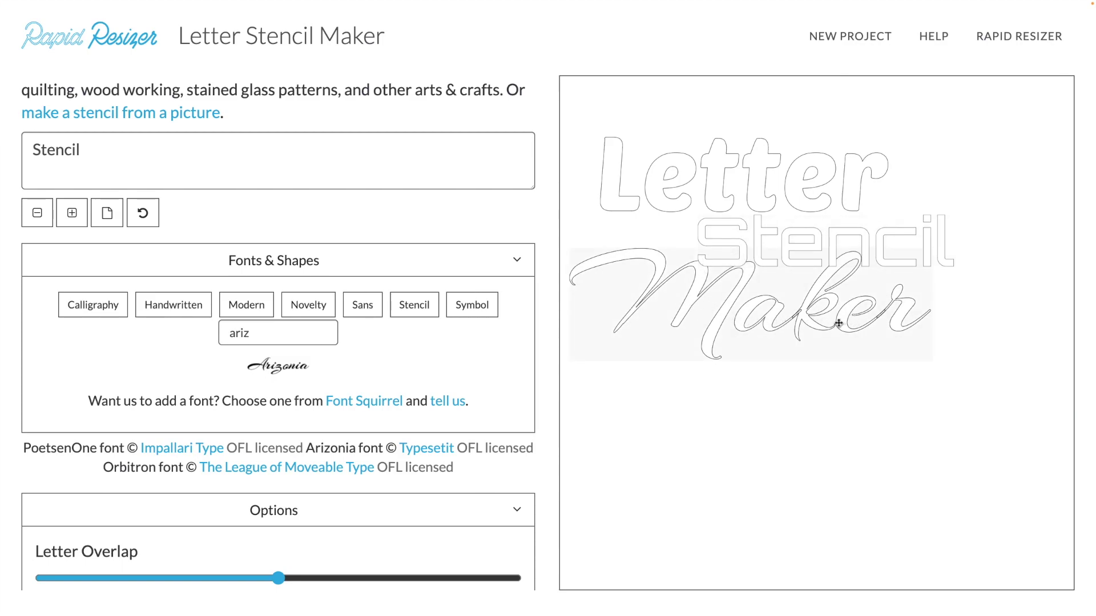
{"action": "left_click", "coordinate": [809, 317]}
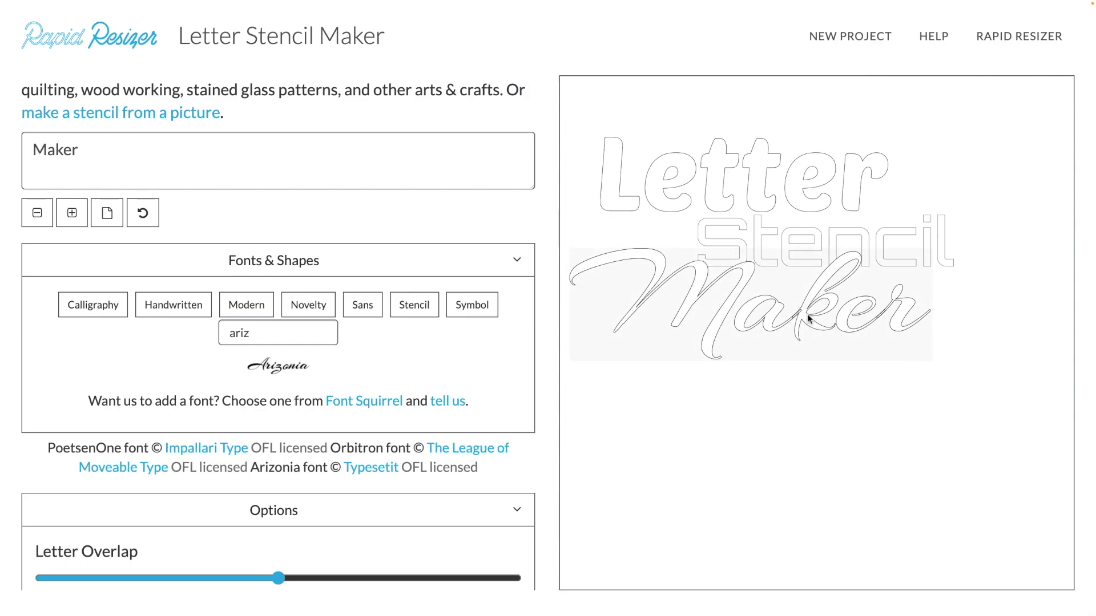
{"action": "scroll", "coordinate": [808, 318], "scroll_direction": "down", "scroll_amount": 1}
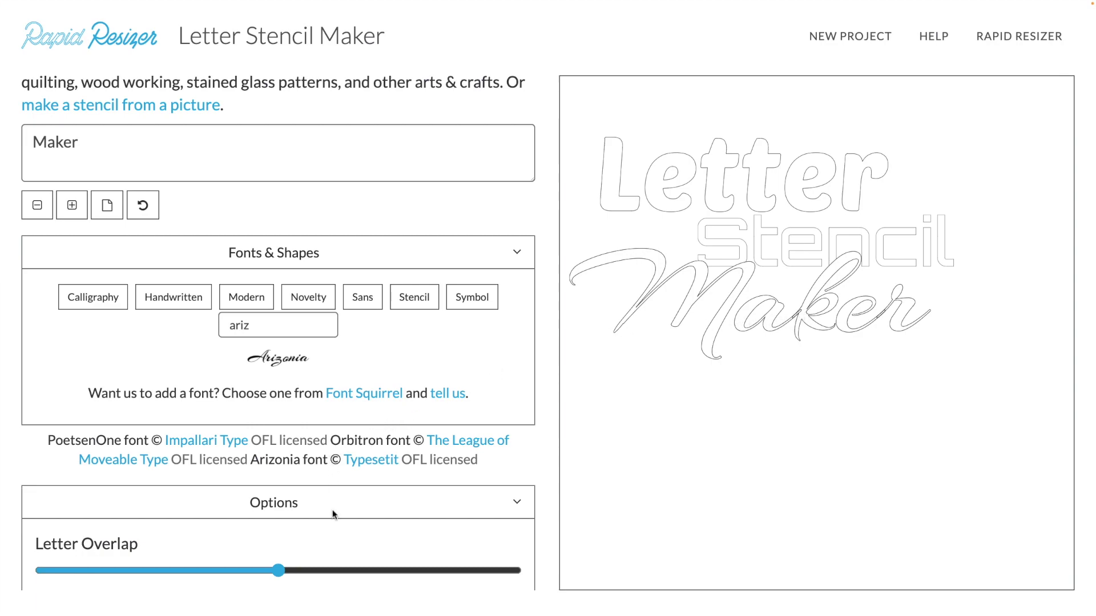
{"action": "scroll", "coordinate": [295, 506], "scroll_direction": "down", "scroll_amount": 1}
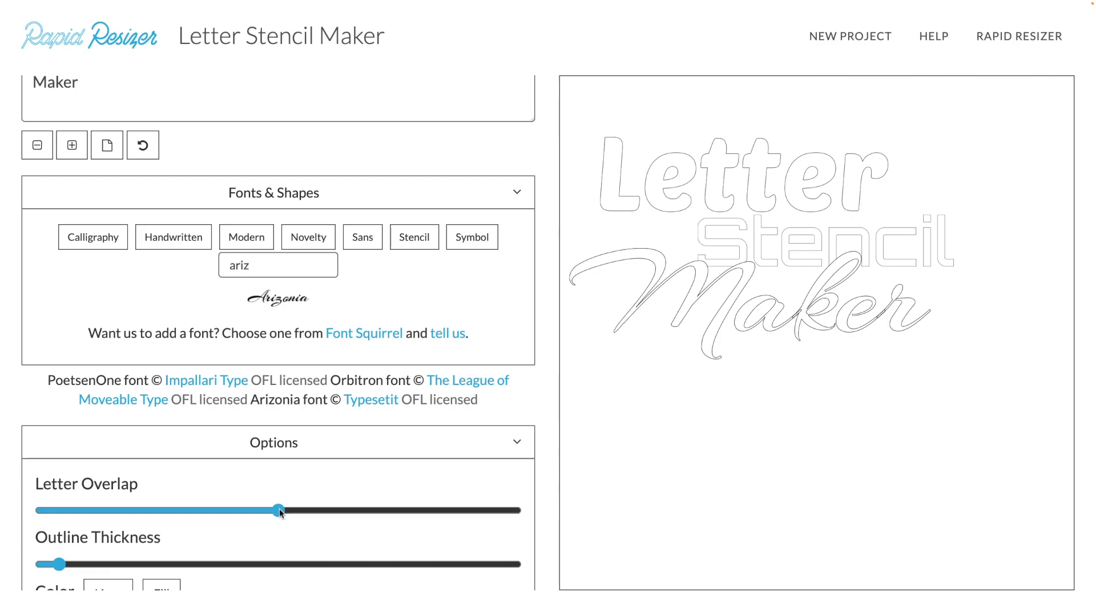
{"action": "scroll", "coordinate": [271, 521], "scroll_direction": "down", "scroll_amount": 1}
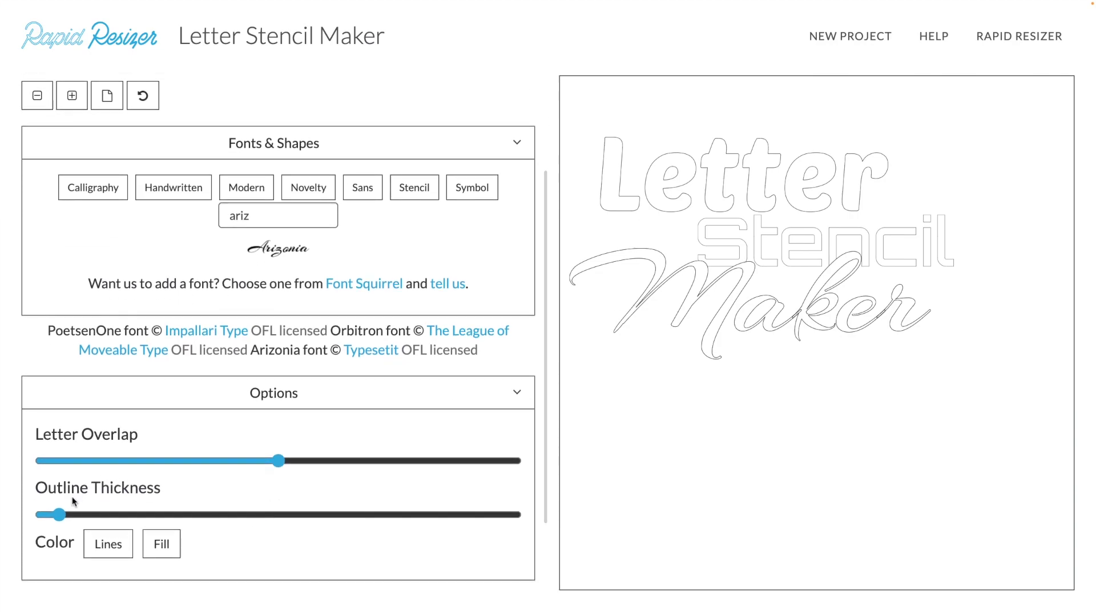
{"action": "left_click_drag", "start_coordinate": [60, 514], "coordinate": [68, 515]}
{"action": "left_click", "coordinate": [81, 515]}
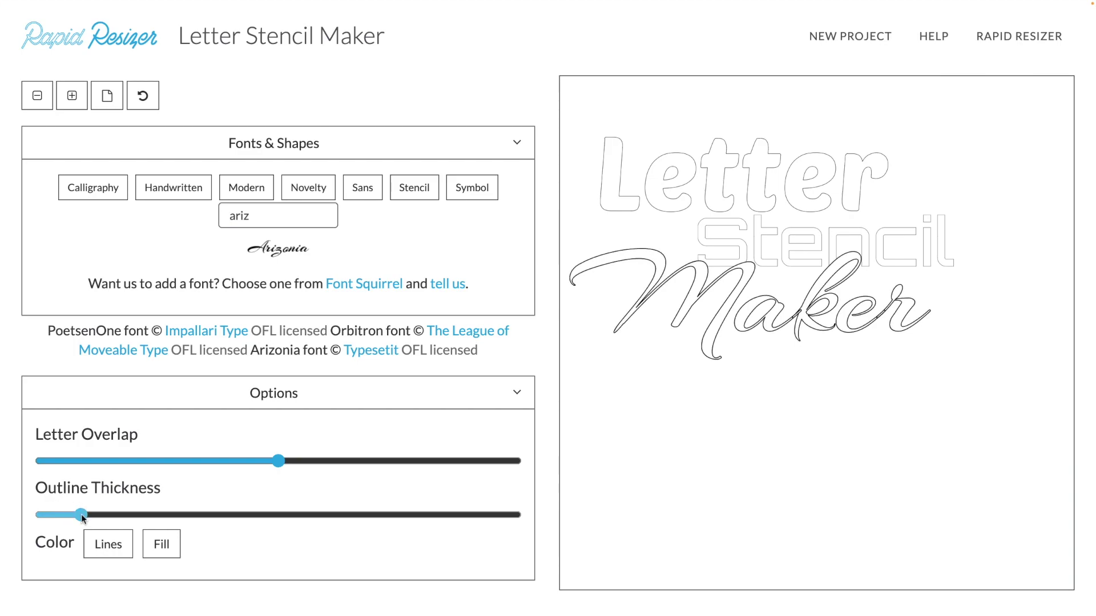
{"action": "left_click", "coordinate": [97, 517]}
{"action": "left_click", "coordinate": [105, 517]}
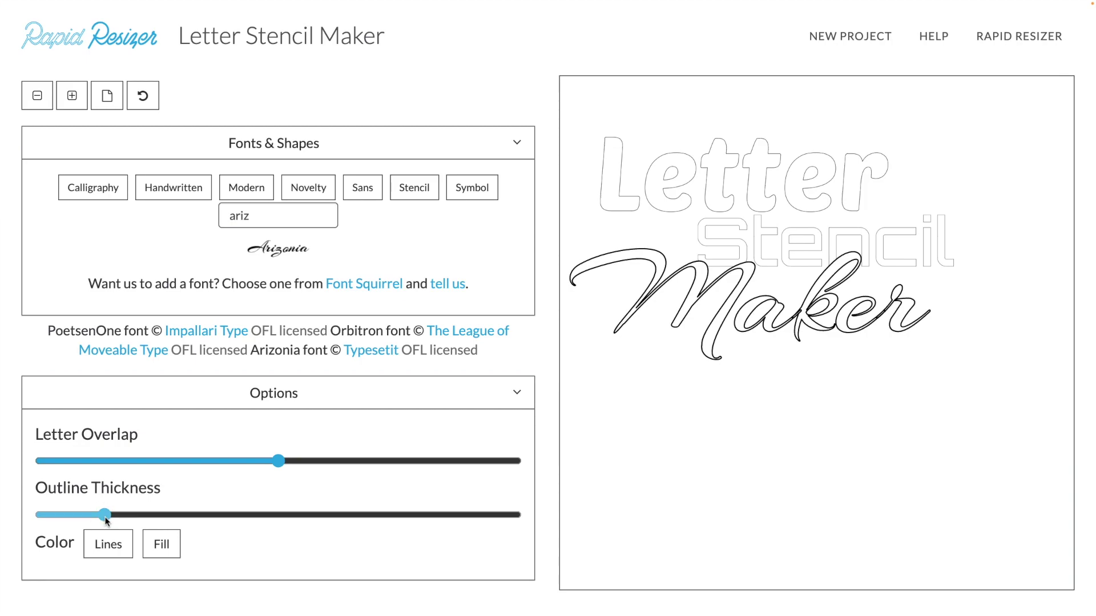
{"action": "left_click", "coordinate": [115, 517]}
{"action": "left_click", "coordinate": [143, 517]}
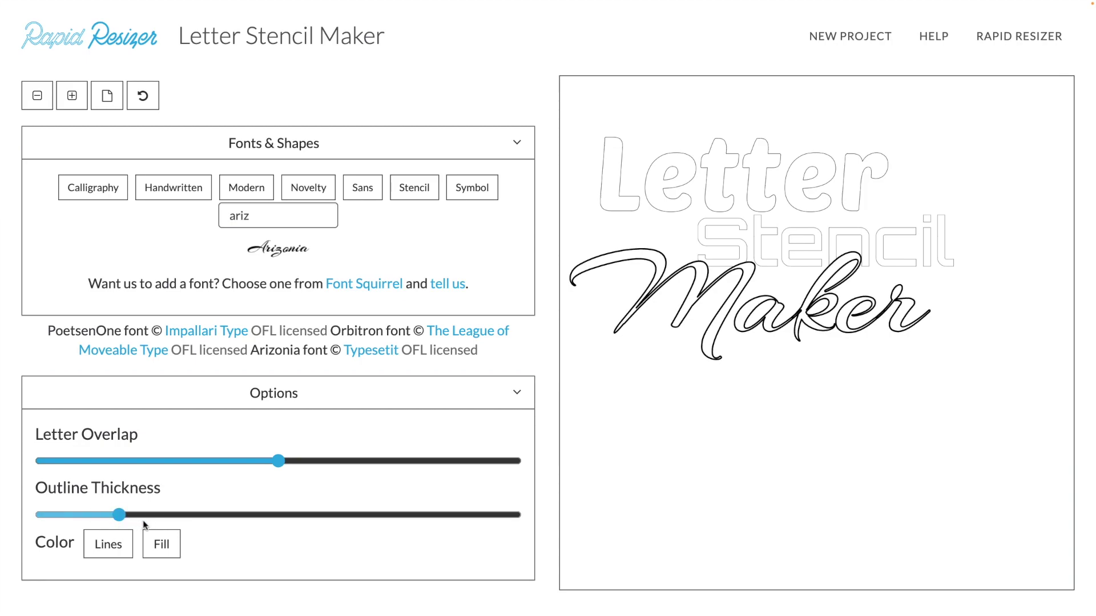
{"action": "left_click", "coordinate": [72, 516]}
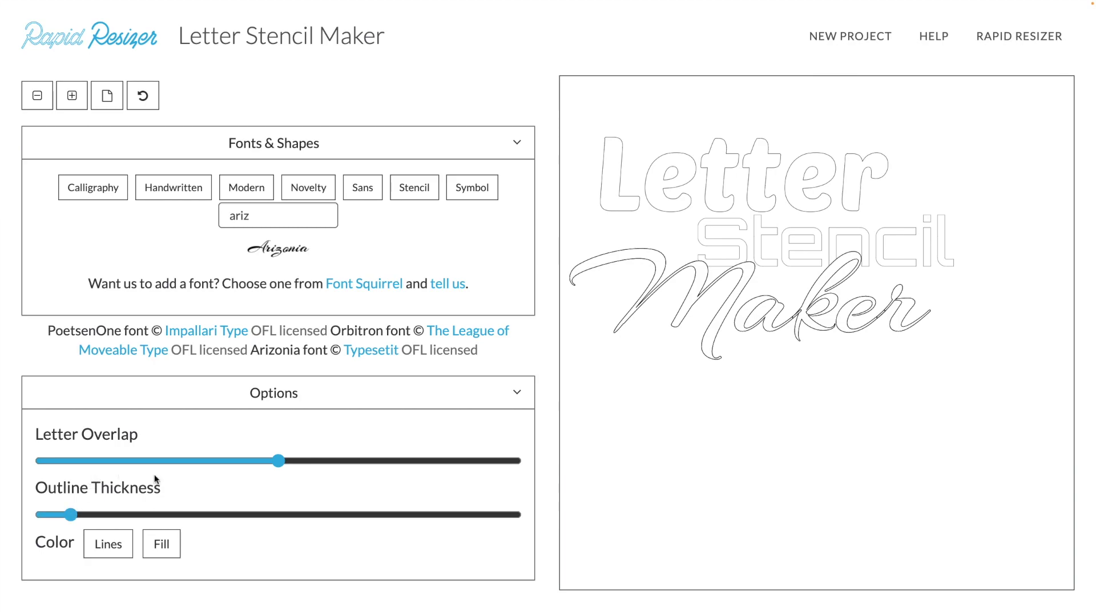
Try wider and tighter Letter Overlap settings on "Maker" and leave its letters spaced slightly wider than the original.
{"action": "left_click", "coordinate": [303, 461]}
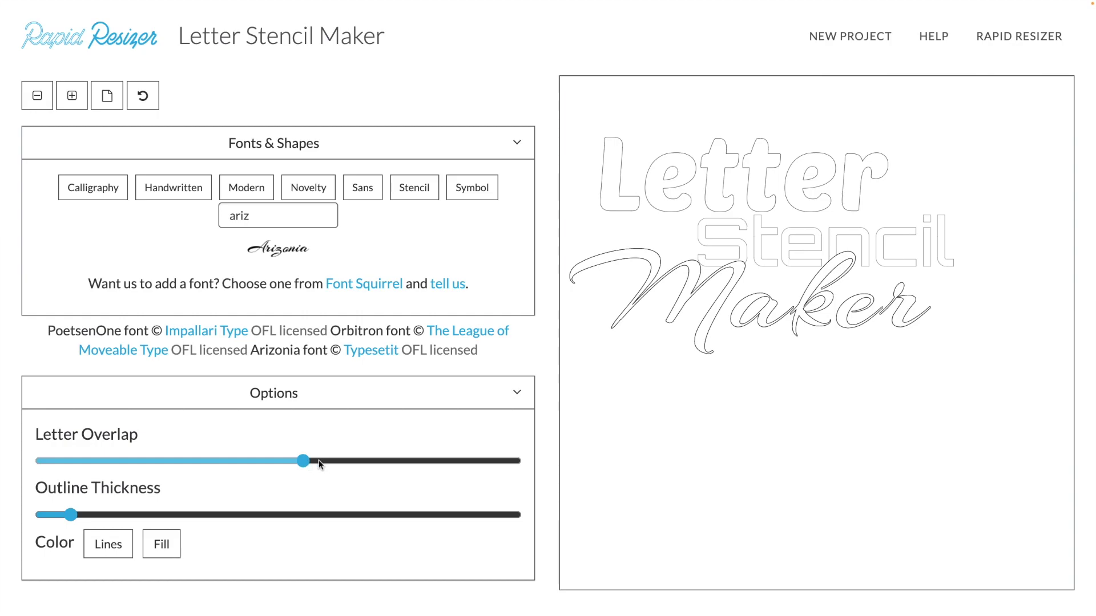
{"action": "left_click", "coordinate": [319, 460]}
{"action": "left_click", "coordinate": [336, 461]}
{"action": "left_click", "coordinate": [362, 464]}
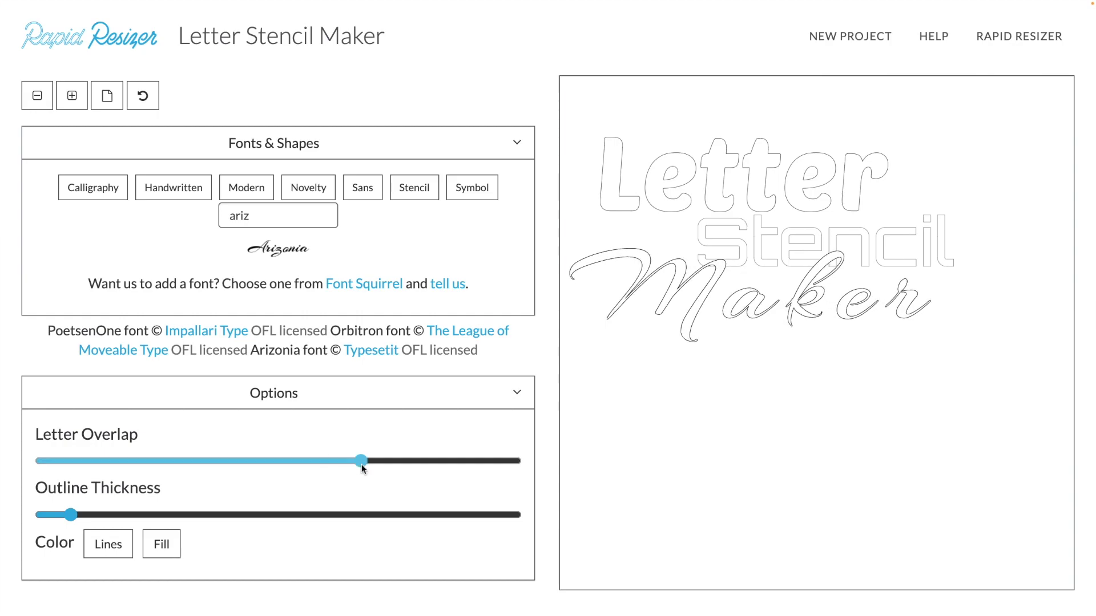
{"action": "left_click", "coordinate": [307, 460]}
{"action": "left_click", "coordinate": [301, 462]}
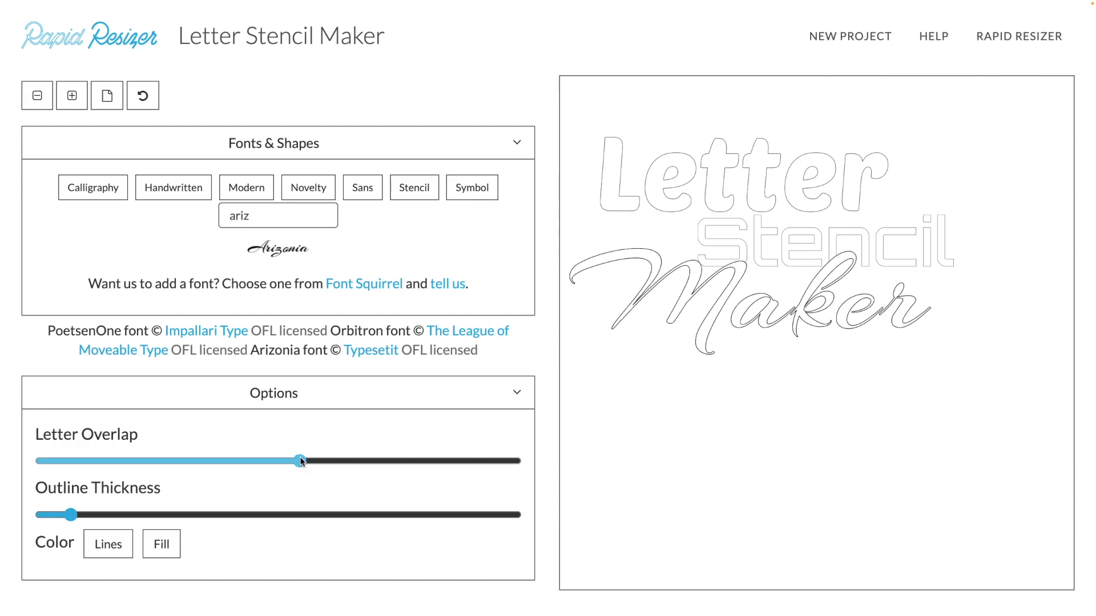
{"action": "left_click", "coordinate": [282, 460]}
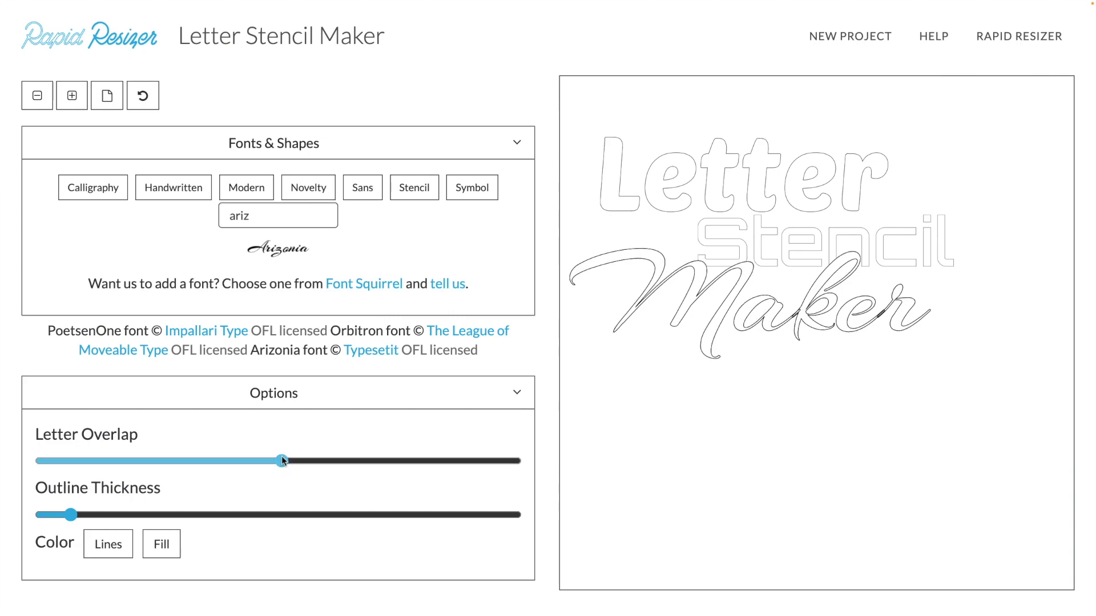
{"action": "left_click", "coordinate": [246, 461]}
{"action": "left_click", "coordinate": [211, 460]}
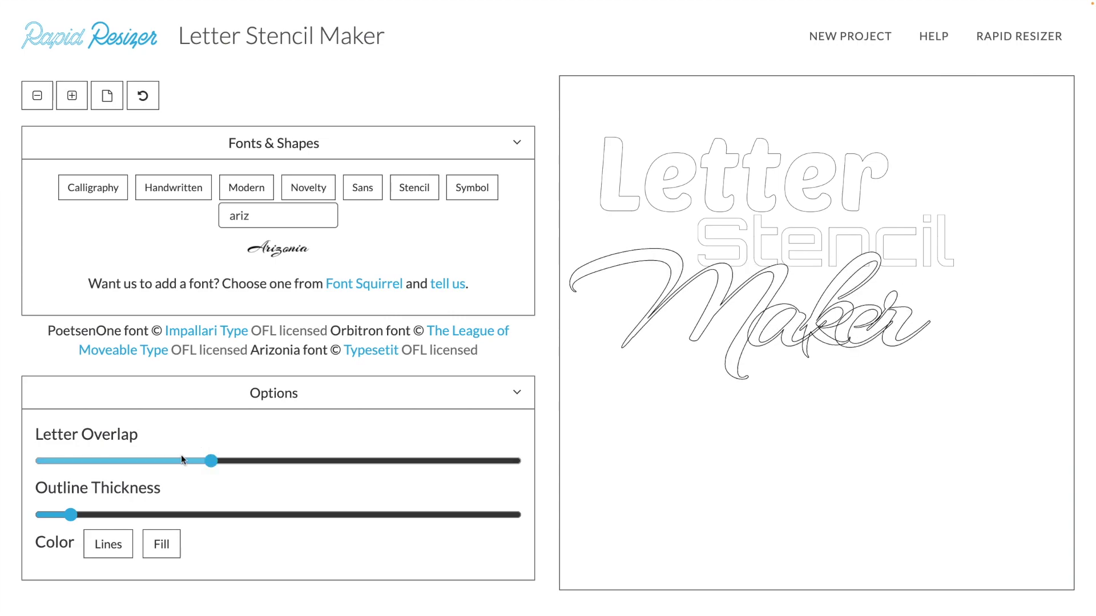
{"action": "left_click", "coordinate": [239, 461]}
{"action": "left_click", "coordinate": [259, 462]}
{"action": "left_click", "coordinate": [270, 461]}
{"action": "left_click", "coordinate": [282, 461]}
{"action": "left_click", "coordinate": [293, 461]}
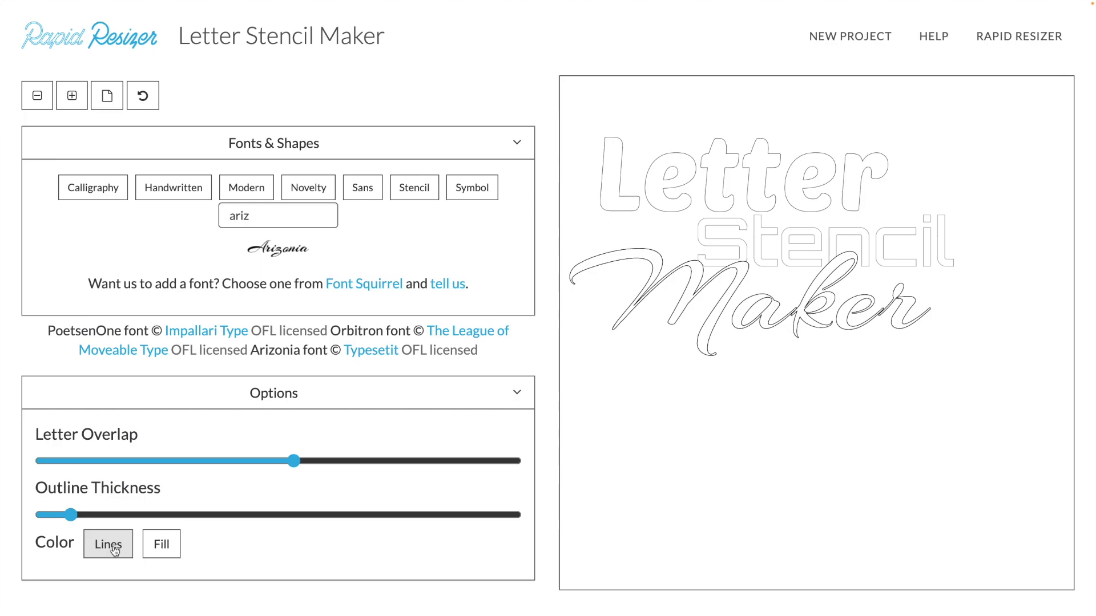
Fill the "Maker" text with light blue.
{"action": "left_click", "coordinate": [171, 551]}
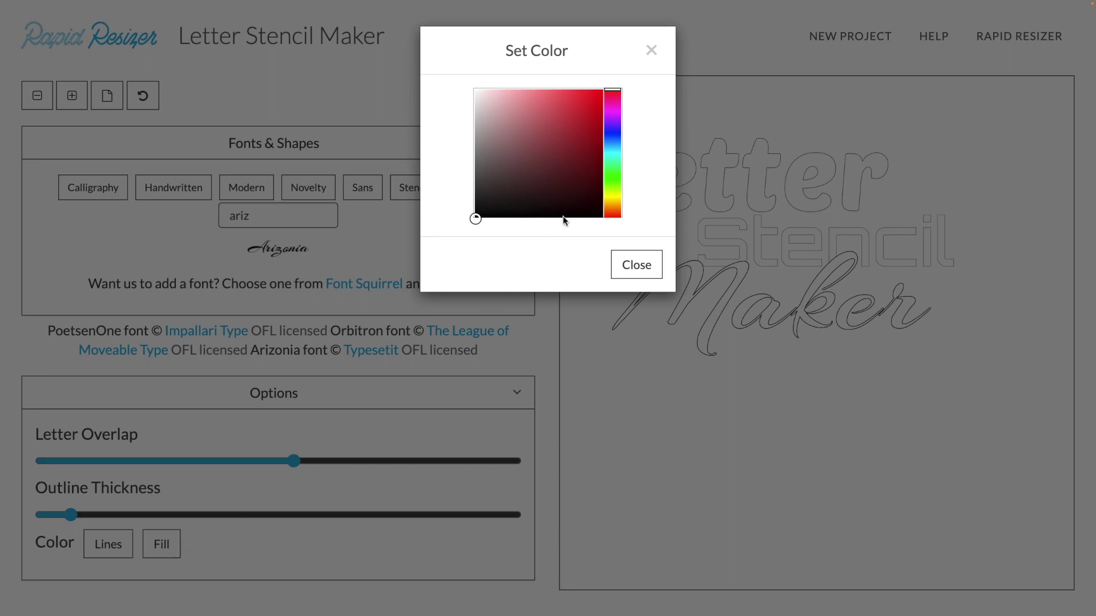
{"action": "left_click", "coordinate": [620, 153]}
{"action": "left_click_drag", "start_coordinate": [619, 148], "coordinate": [620, 144]}
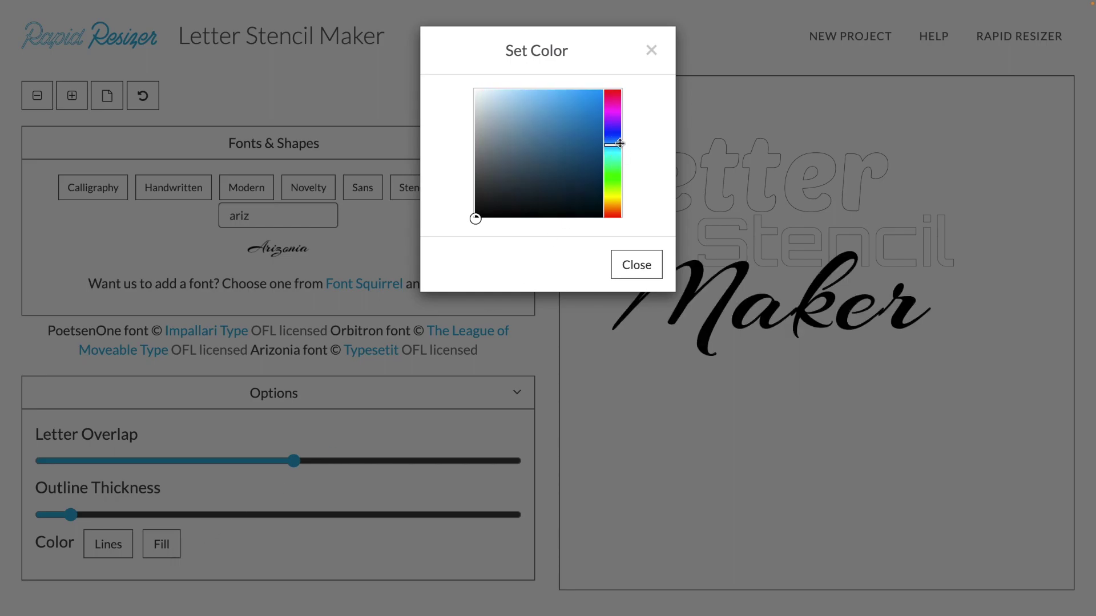
{"action": "left_click_drag", "start_coordinate": [588, 97], "coordinate": [559, 94]}
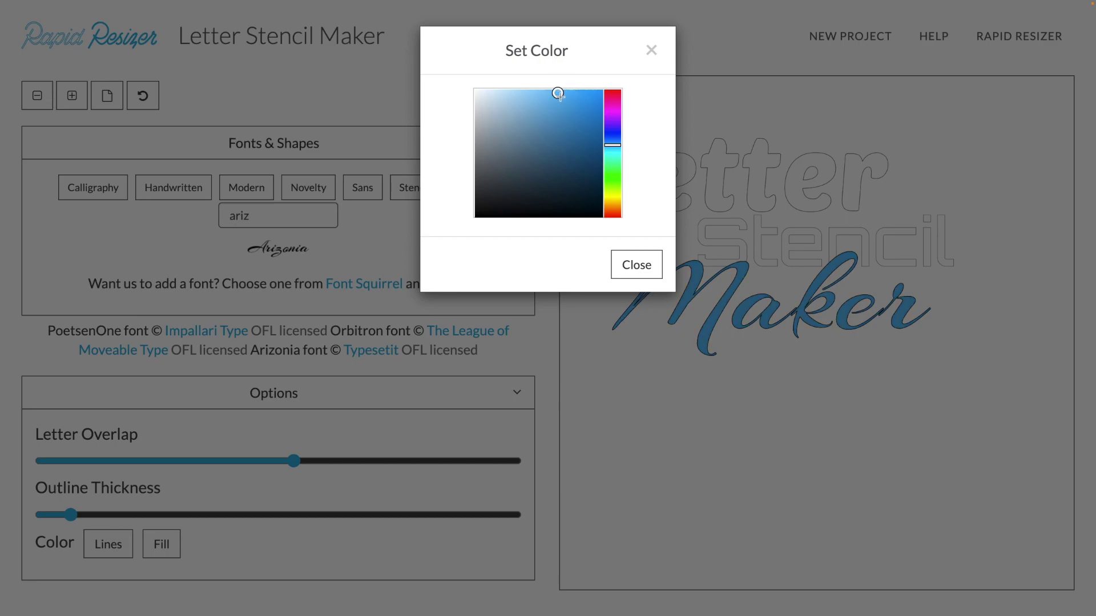
{"action": "left_click", "coordinate": [630, 275]}
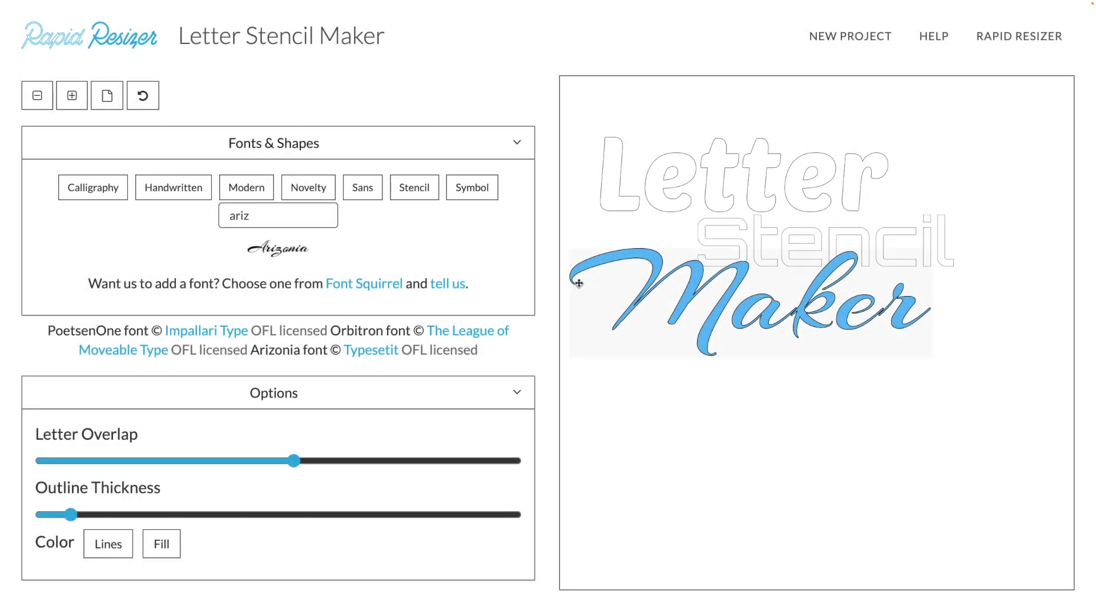
Fill the "Stencil" text with yellow.
{"action": "left_click", "coordinate": [788, 247]}
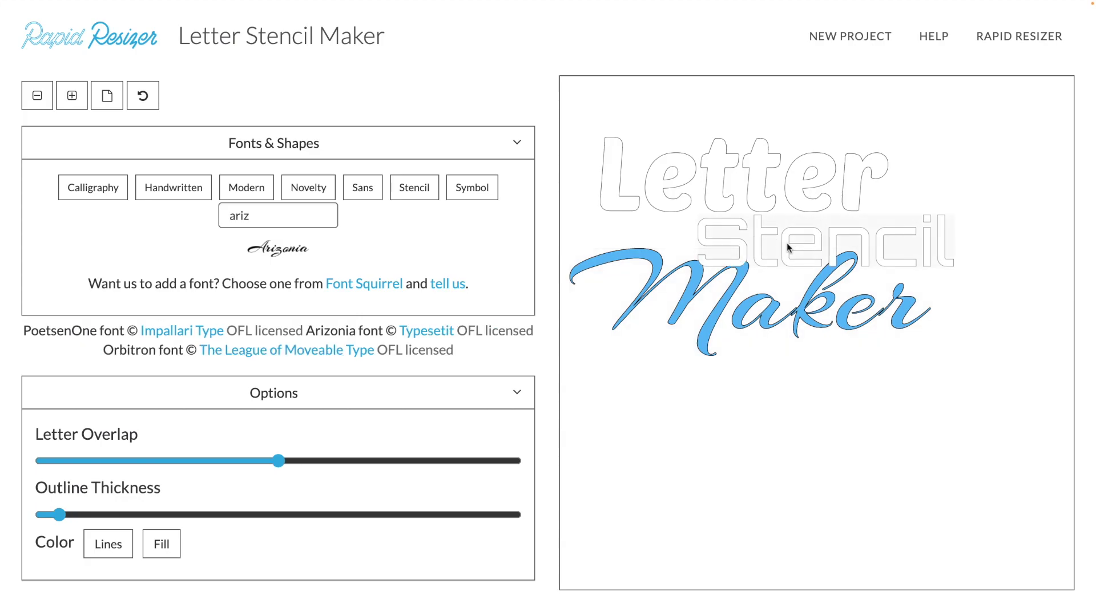
{"action": "left_click", "coordinate": [158, 544]}
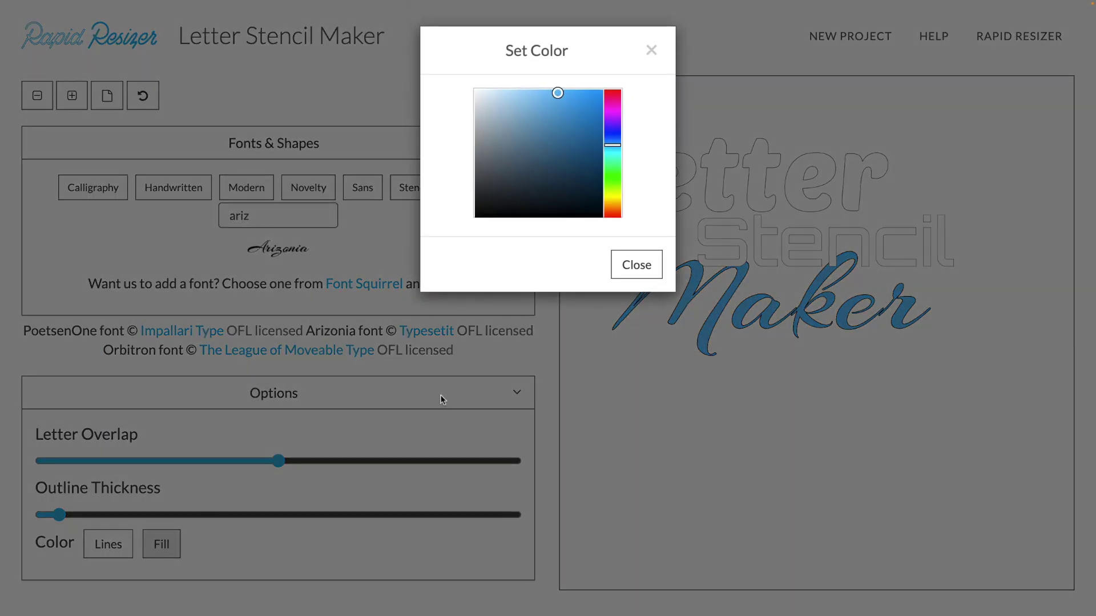
{"action": "left_click", "coordinate": [616, 195]}
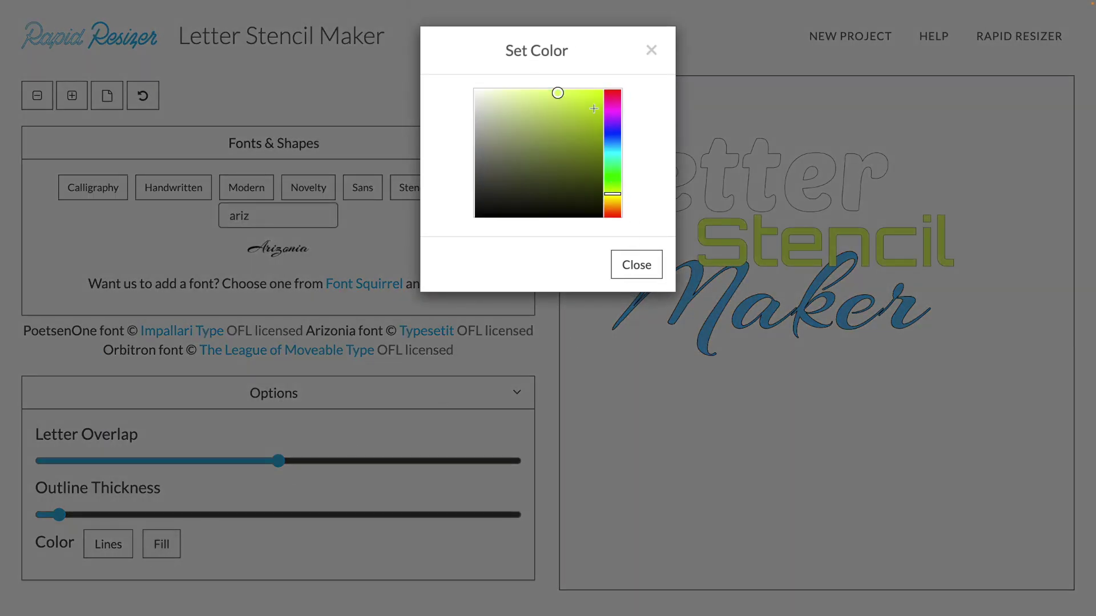
{"action": "left_click_drag", "start_coordinate": [614, 204], "coordinate": [614, 201]}
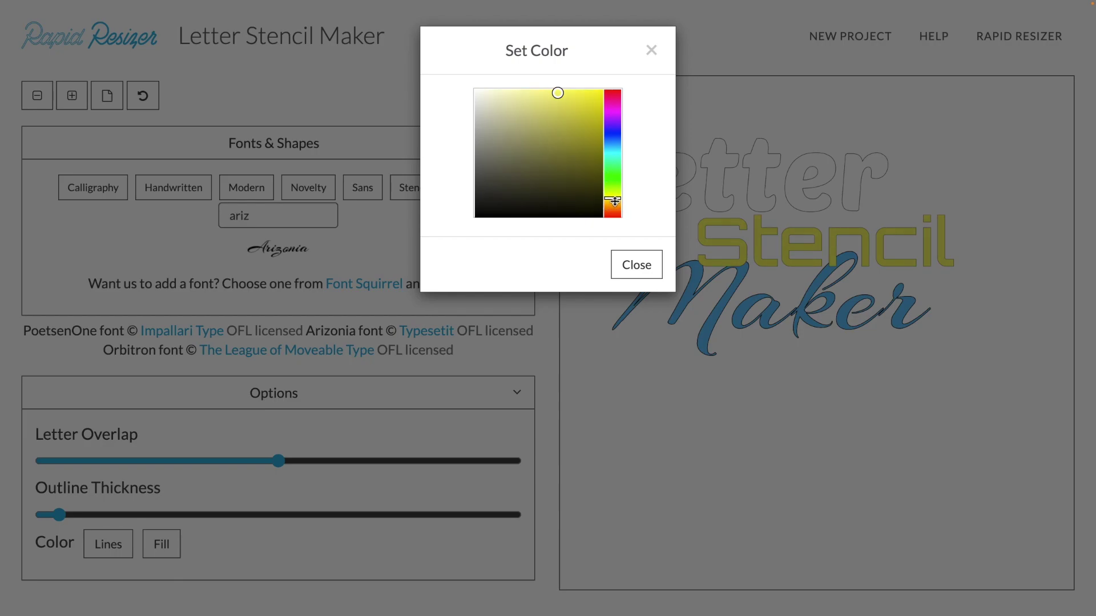
{"action": "left_click", "coordinate": [633, 264]}
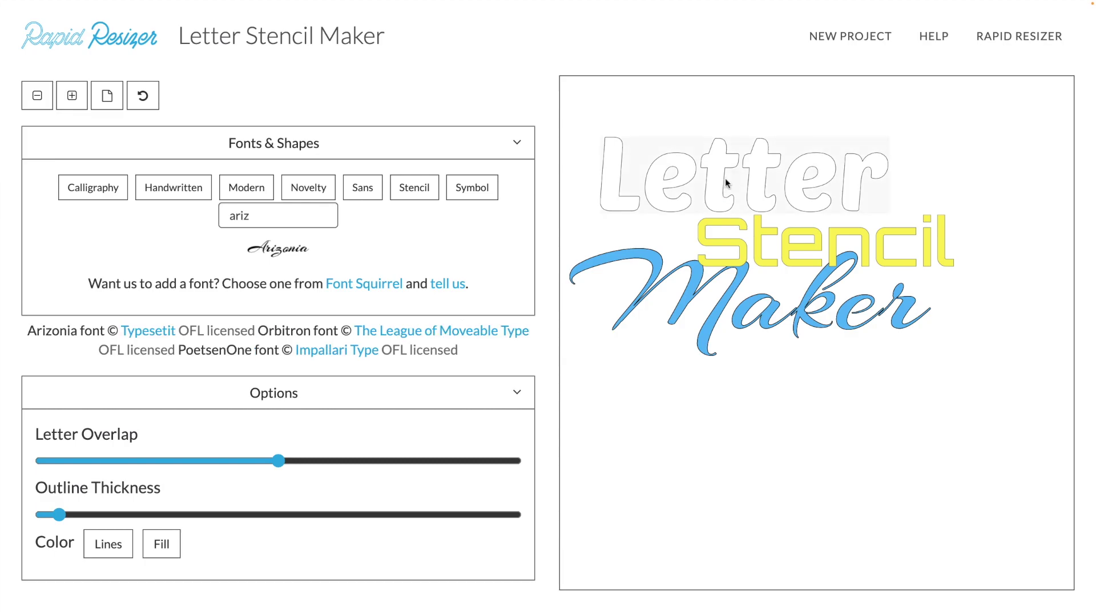
Fill the "Letter" text with a medium blue, darker than the fill of "Maker".
{"action": "left_click", "coordinate": [170, 539]}
{"action": "left_click_drag", "start_coordinate": [611, 156], "coordinate": [613, 147]}
{"action": "left_click", "coordinate": [638, 265]}
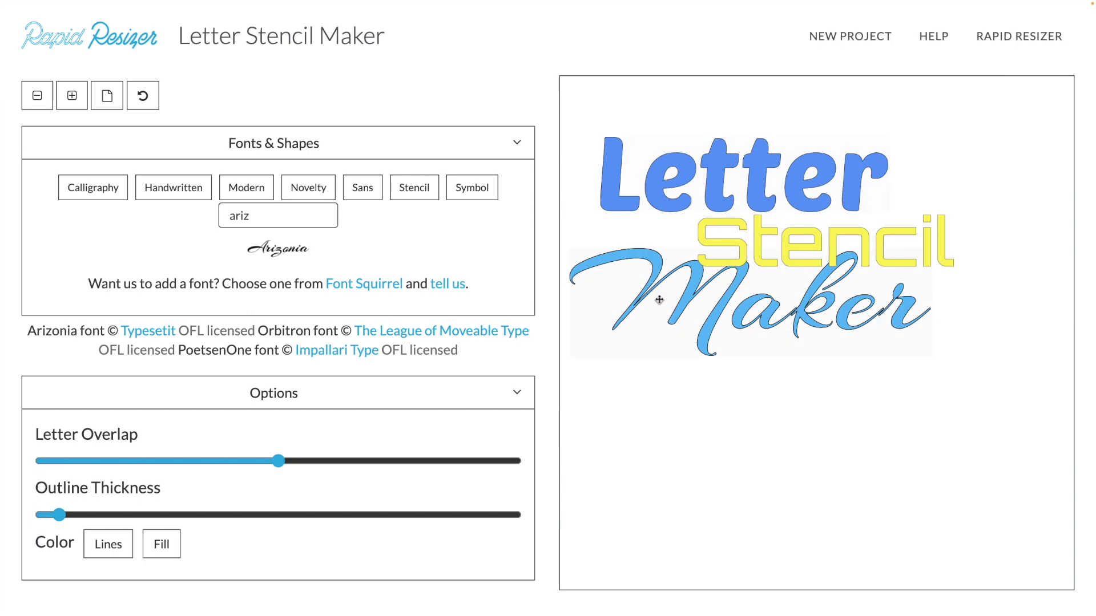
Change the line color of the "Maker" text to purple.
{"action": "left_click", "coordinate": [691, 303]}
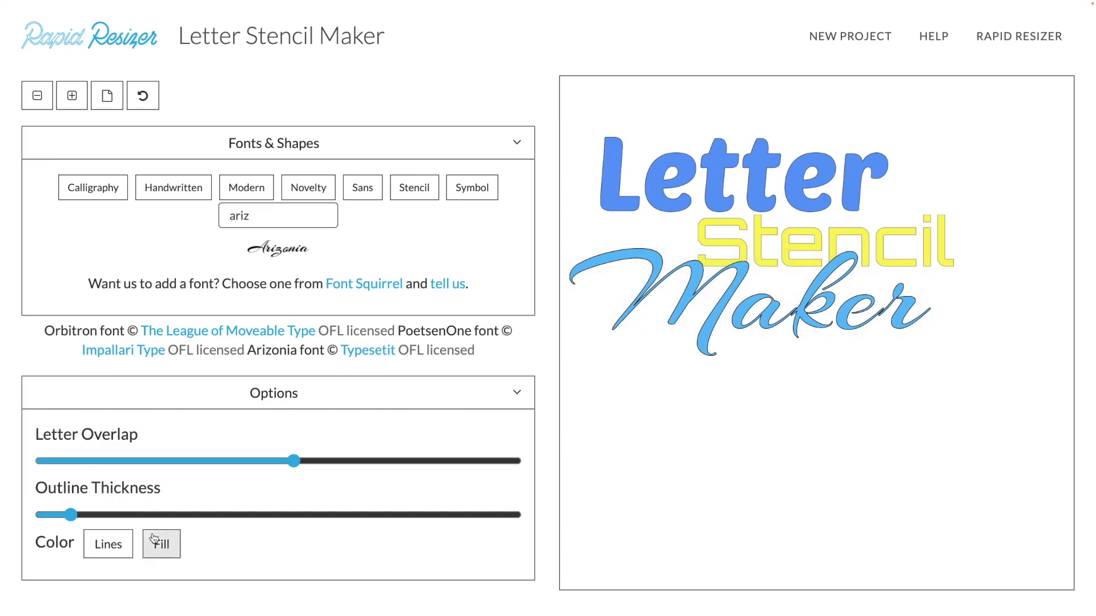
{"action": "left_click", "coordinate": [110, 546]}
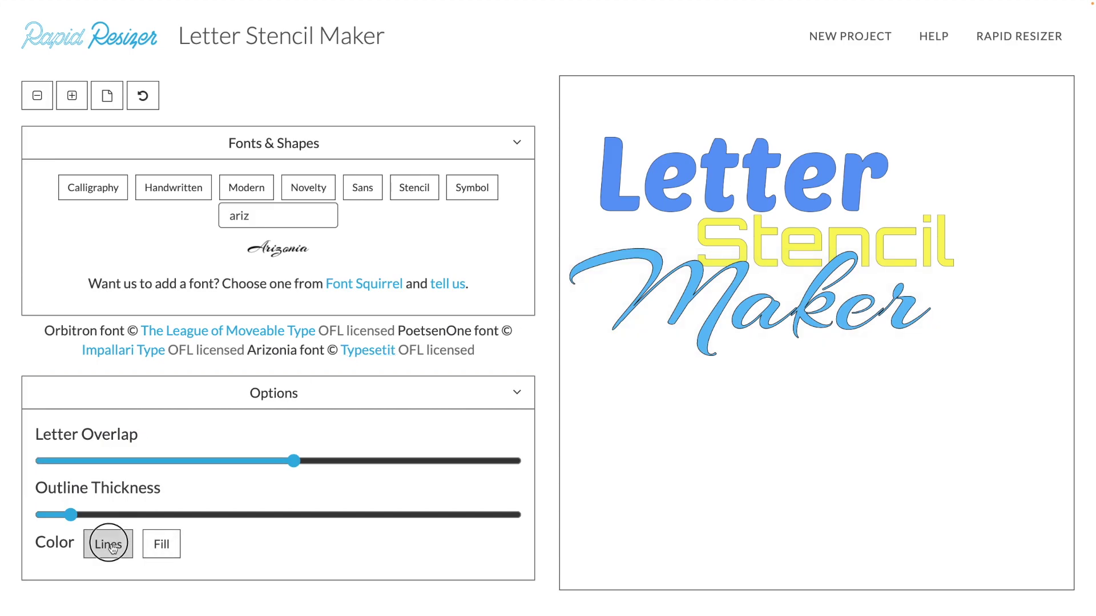
{"action": "left_click", "coordinate": [604, 106]}
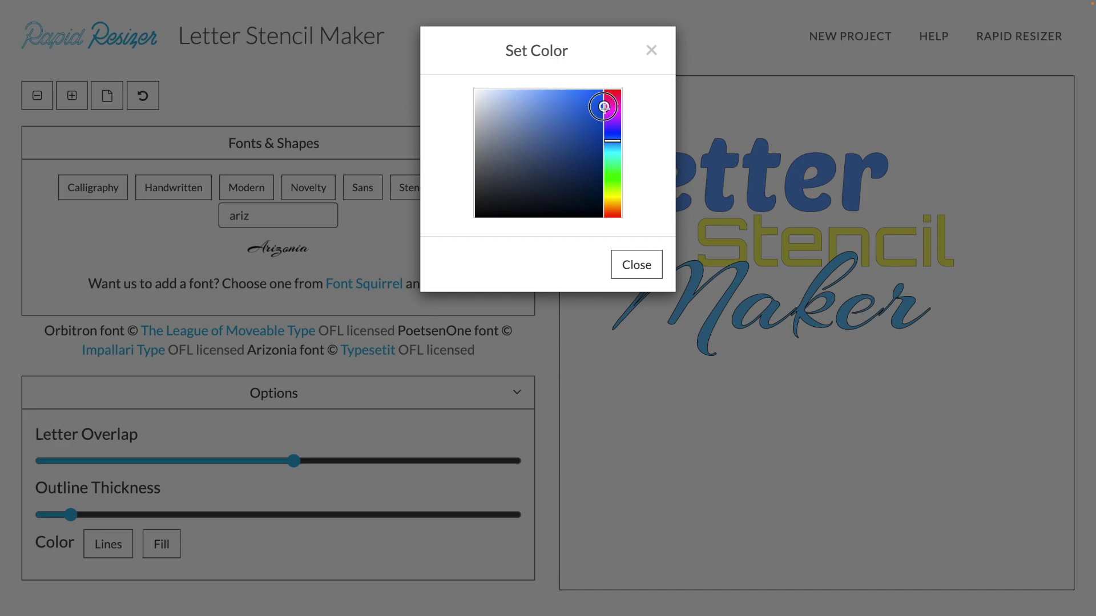
{"action": "left_click", "coordinate": [613, 106]}
{"action": "left_click", "coordinate": [636, 266]}
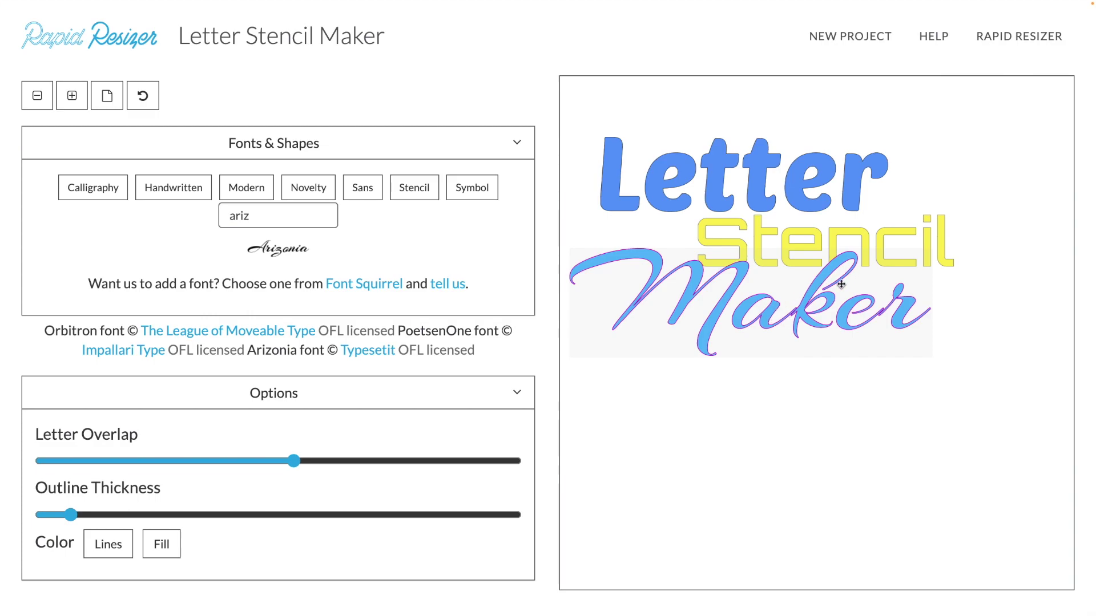
Add another text object, place it below "Maker" and change its wording to "Design".
{"action": "scroll", "coordinate": [849, 286], "scroll_direction": "down", "scroll_amount": 1}
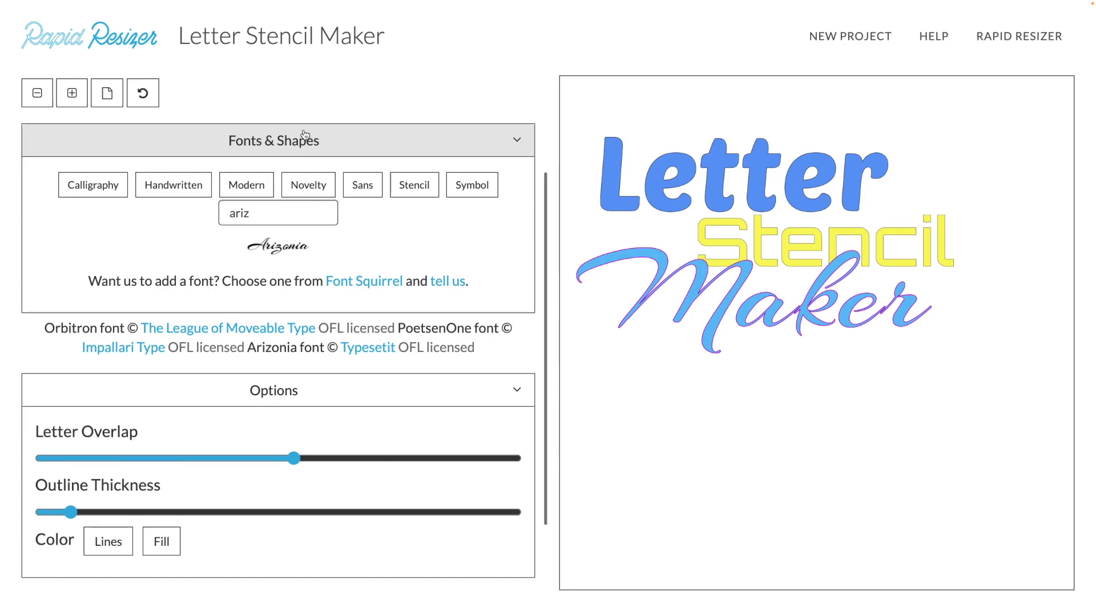
{"action": "scroll", "coordinate": [304, 134], "scroll_direction": "up", "scroll_amount": 3}
{"action": "double_click", "coordinate": [80, 159]}
{"action": "left_click", "coordinate": [72, 220]}
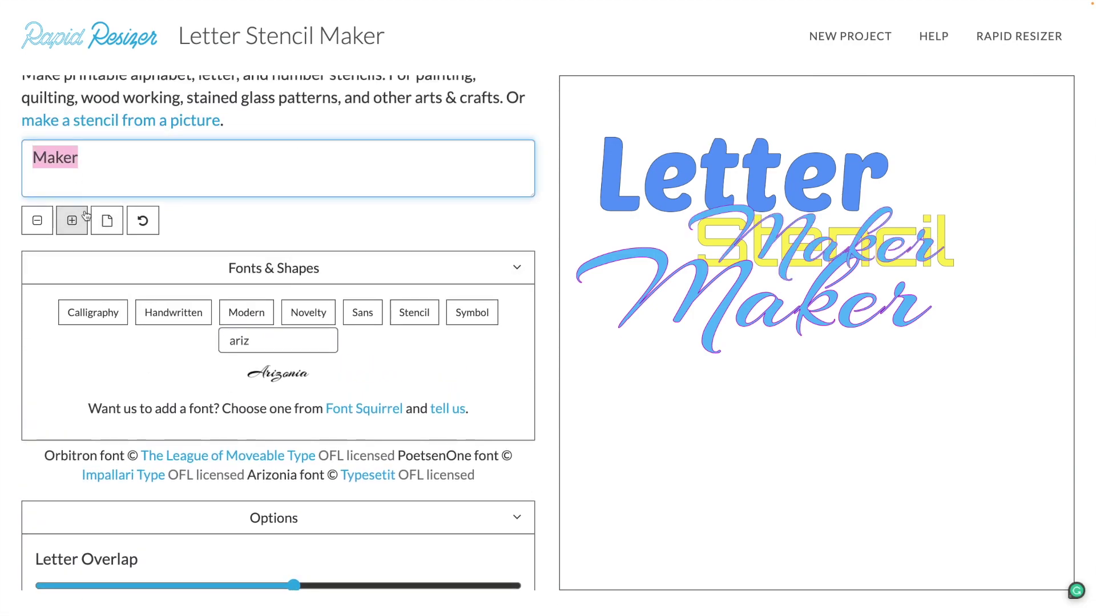
{"action": "left_click_drag", "start_coordinate": [736, 243], "coordinate": [651, 431]}
{"action": "type", "text": "Design"}
Apply the Fascinate font from the Novelty category to the "Design" text.
{"action": "scroll", "coordinate": [326, 428], "scroll_direction": "down", "scroll_amount": 2}
{"action": "left_click", "coordinate": [308, 208]}
{"action": "left_click", "coordinate": [456, 312]}
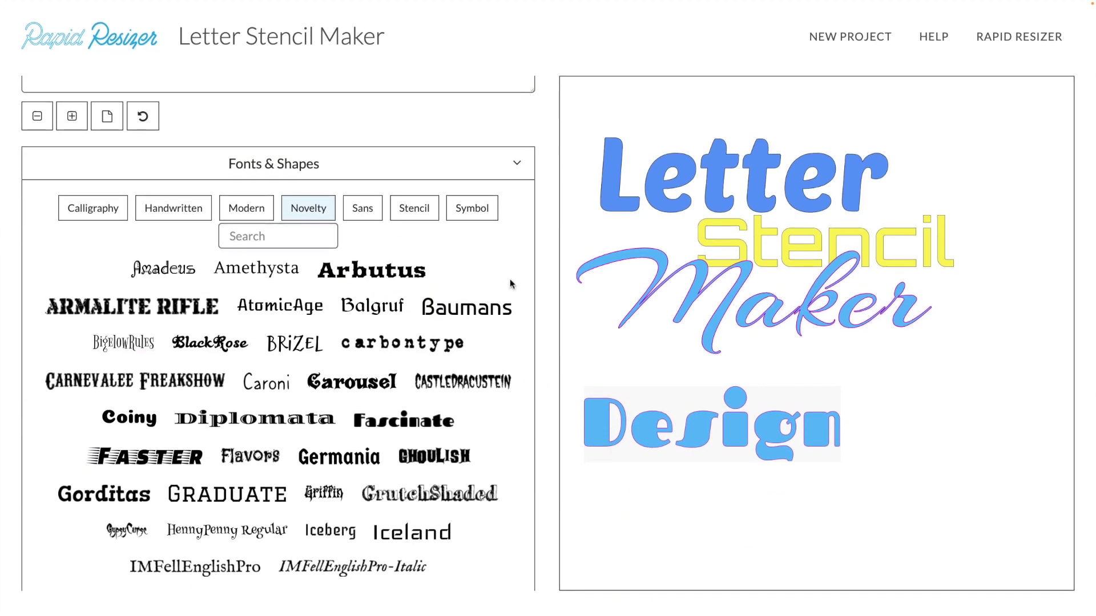
Break the word "Design" into one letter per line so it stacks vertically.
{"action": "scroll", "coordinate": [285, 228], "scroll_direction": "up", "scroll_amount": 2}
{"action": "left_click", "coordinate": [121, 173]}
{"action": "key", "text": "Return"}
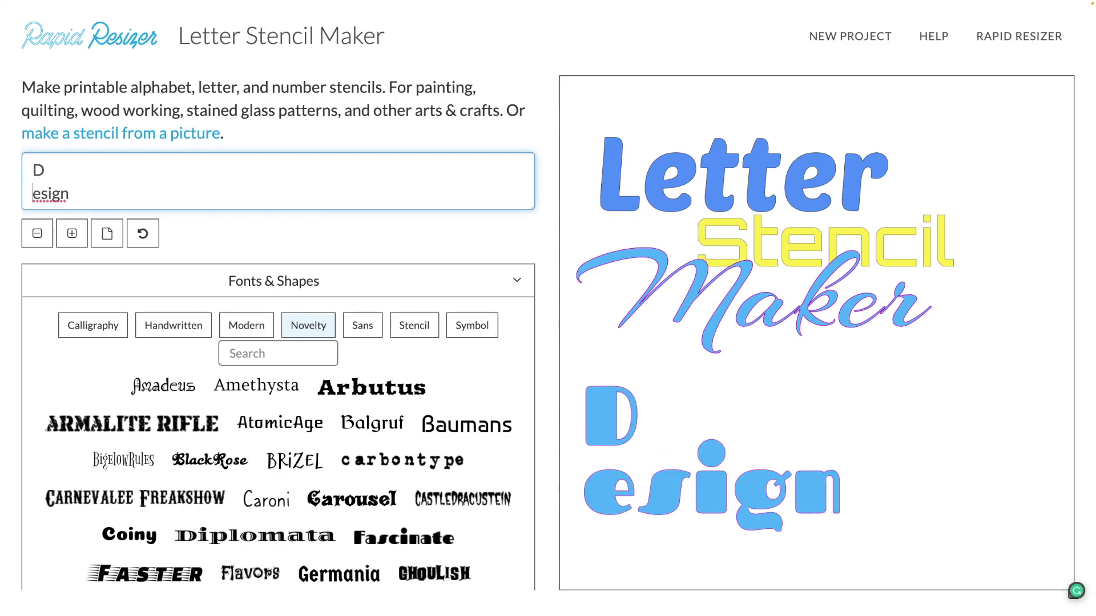
{"action": "key", "text": "Right"}
{"action": "key", "text": "Return"}
{"action": "key", "text": "Right"}
{"action": "key", "text": "Return"}
{"action": "key", "text": "Right"}
{"action": "key", "text": "Return"}
{"action": "key", "text": "Right"}
{"action": "key", "text": "Return"}
Increase the Line Overlap setting of the stacked "Design" text slightly and move it up to just below "Maker".
{"action": "scroll", "coordinate": [325, 451], "scroll_direction": "down", "scroll_amount": 8}
{"action": "scroll", "coordinate": [322, 460], "scroll_direction": "down", "scroll_amount": 8}
{"action": "left_click_drag", "start_coordinate": [220, 445], "coordinate": [250, 446]}
{"action": "left_click_drag", "start_coordinate": [592, 466], "coordinate": [592, 427]}
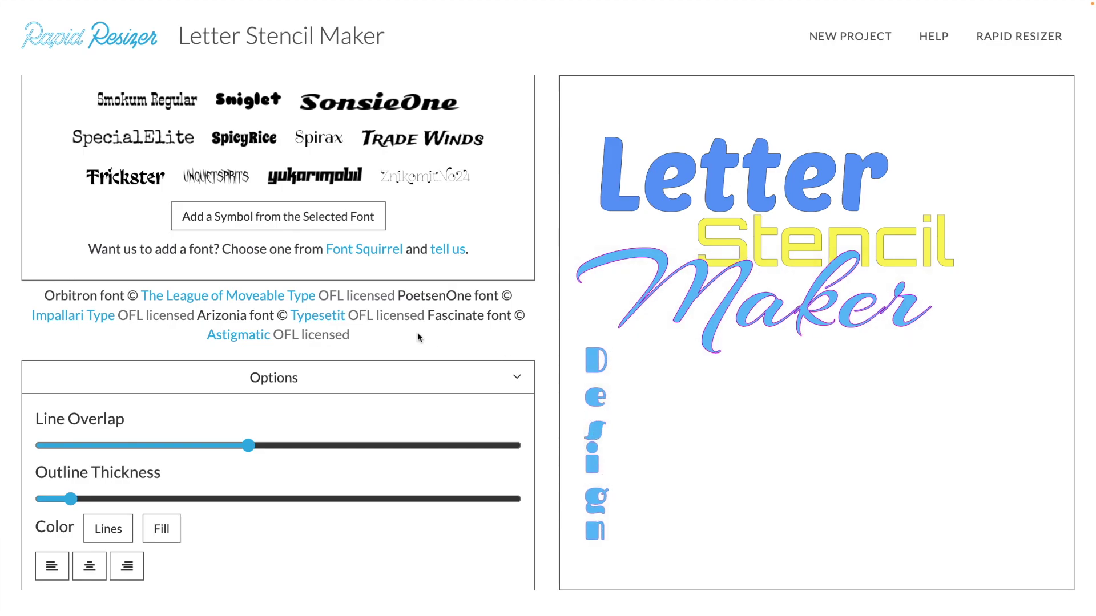
Indent the letters of the stacked "Design" text progressively so they step down diagonally, and enlarge the text below "Maker".
{"action": "scroll", "coordinate": [417, 334], "scroll_direction": "up", "scroll_amount": 15}
{"action": "scroll", "coordinate": [262, 166], "scroll_direction": "up", "scroll_amount": 2}
{"action": "scroll", "coordinate": [33, 194], "scroll_direction": "up", "scroll_amount": 3}
{"action": "left_click", "coordinate": [33, 194]}
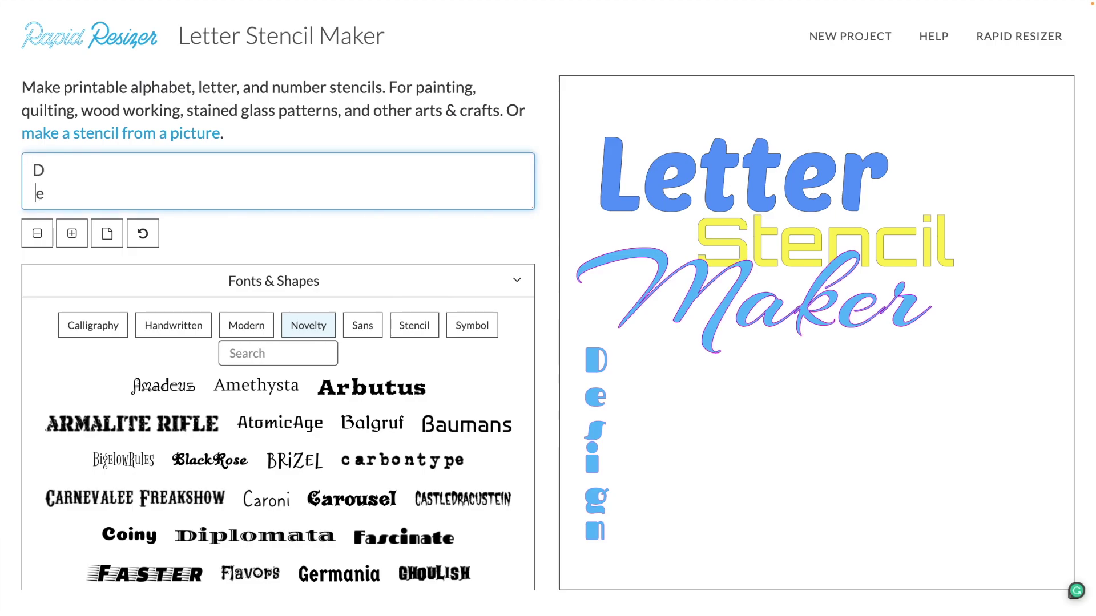
{"action": "scroll", "coordinate": [35, 204], "scroll_direction": "down", "scroll_amount": 1}
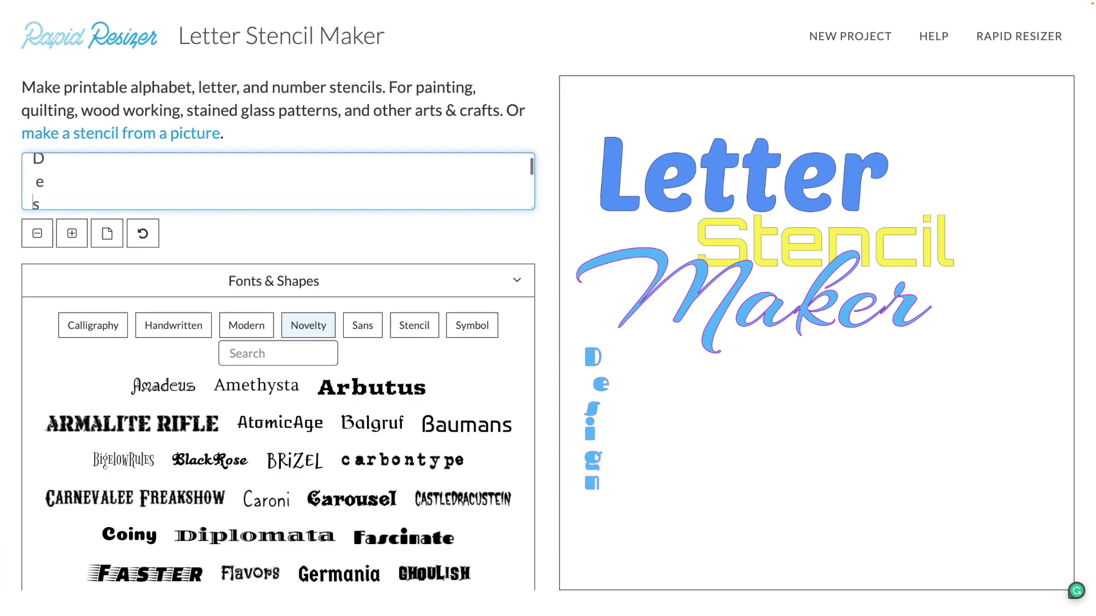
{"action": "scroll", "coordinate": [32, 194], "scroll_direction": "down", "scroll_amount": 2}
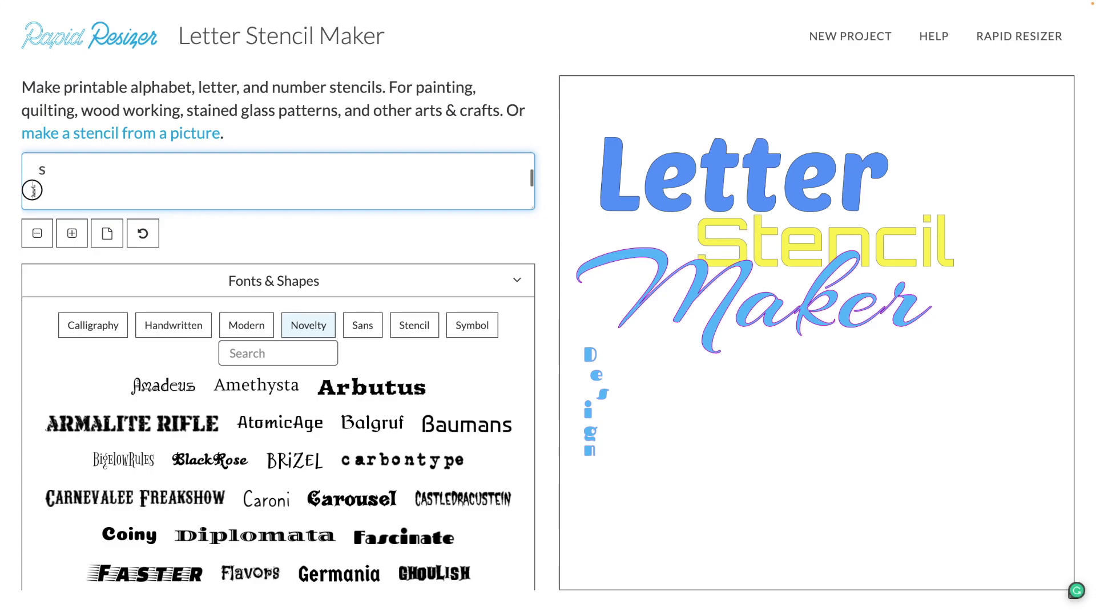
{"action": "left_click", "coordinate": [32, 190]}
{"action": "scroll", "coordinate": [34, 183], "scroll_direction": "down", "scroll_amount": 1}
{"action": "left_click", "coordinate": [36, 183]}
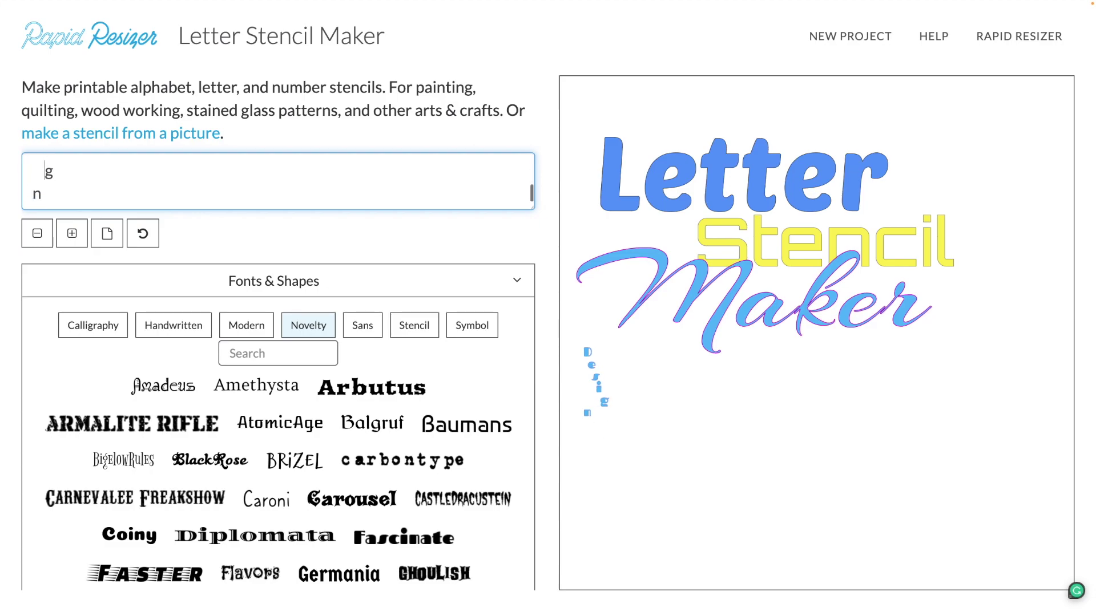
{"action": "left_click", "coordinate": [32, 194]}
{"action": "left_click", "coordinate": [765, 492]}
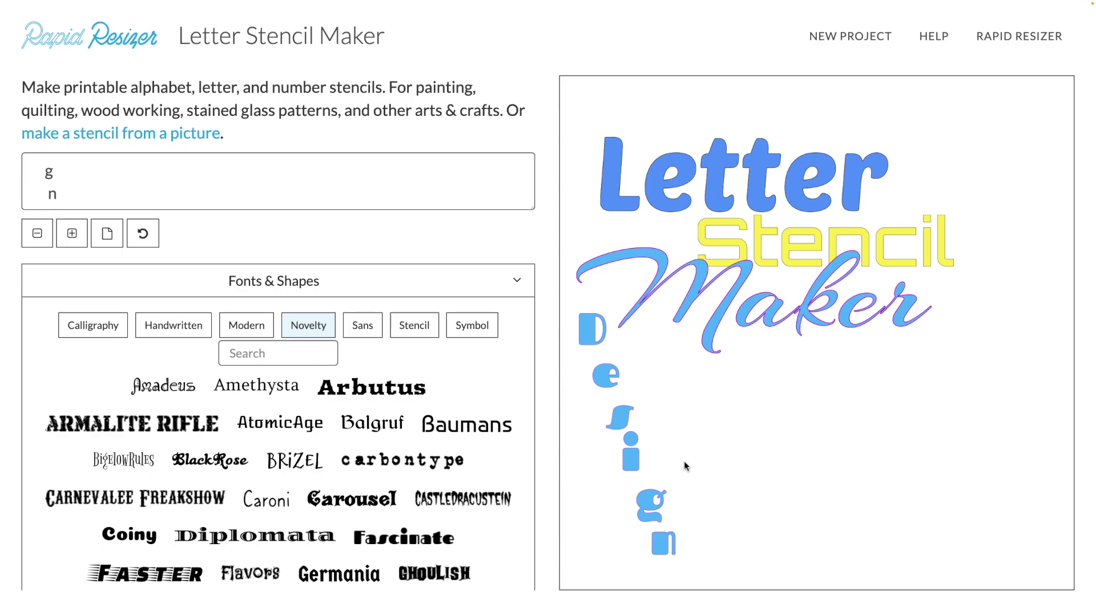
Delete the "Design" text and add a new text object reading "Stencil" in the empty area below "Maker".
{"action": "left_click", "coordinate": [45, 237]}
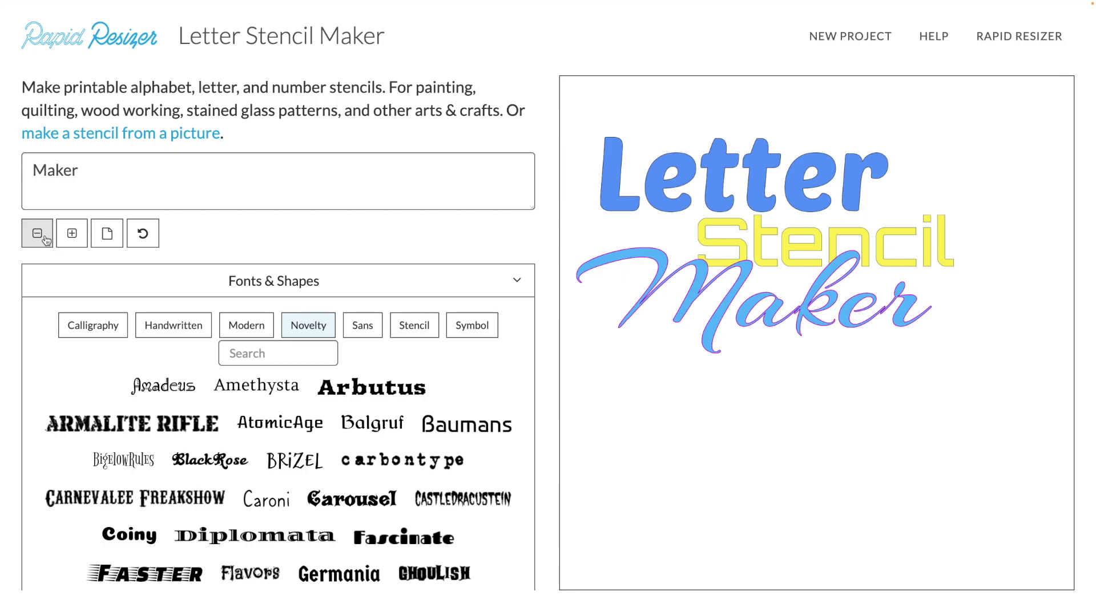
{"action": "left_click", "coordinate": [75, 241]}
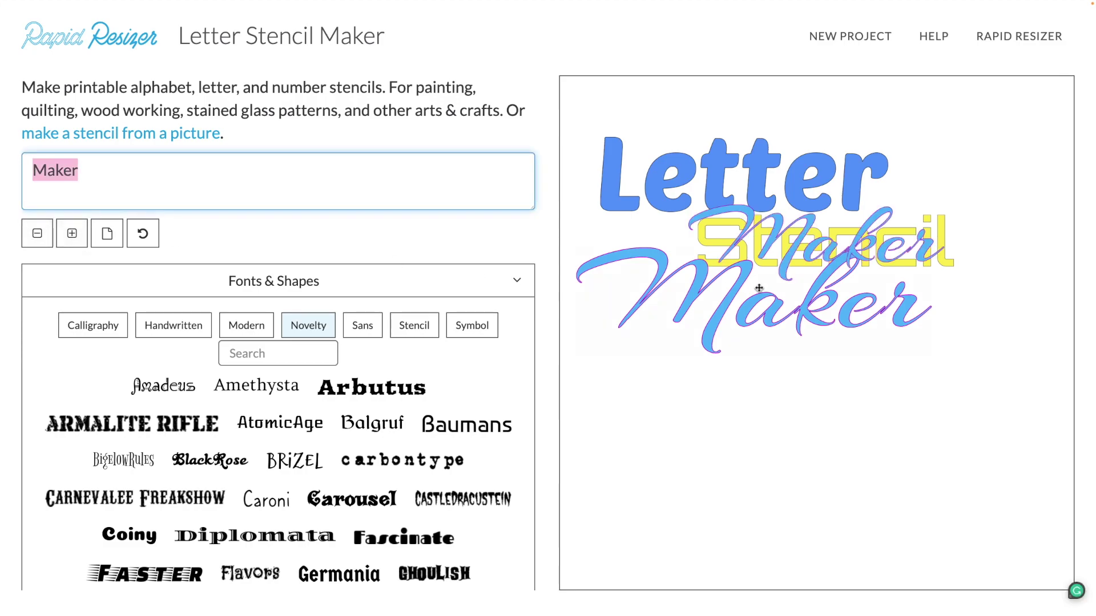
{"action": "left_click_drag", "start_coordinate": [792, 255], "coordinate": [707, 450]}
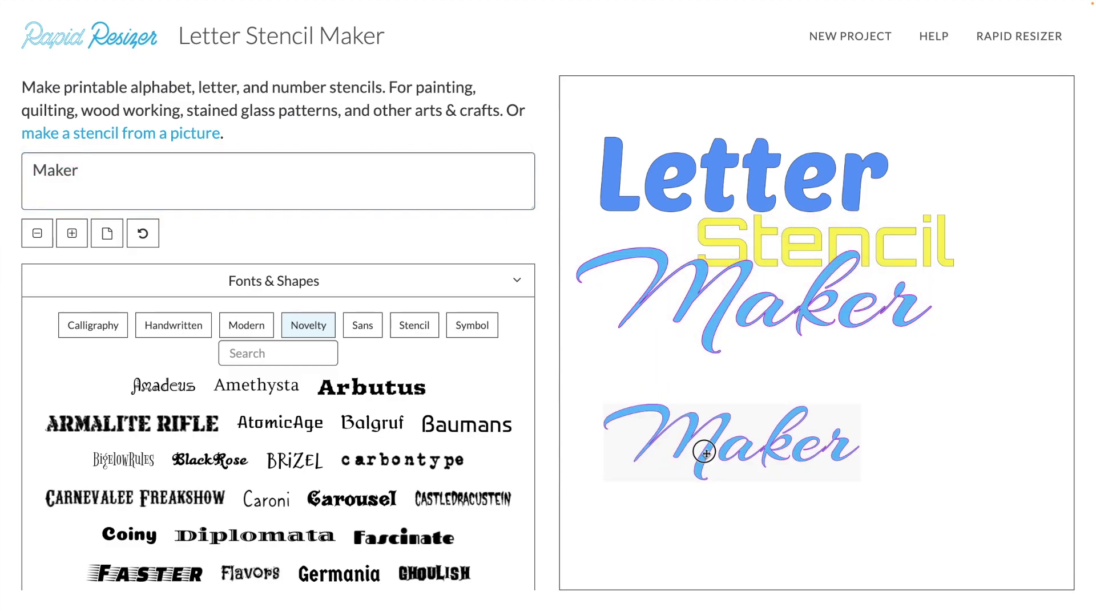
{"action": "double_click", "coordinate": [77, 174]}
{"action": "type", "text": "S"}
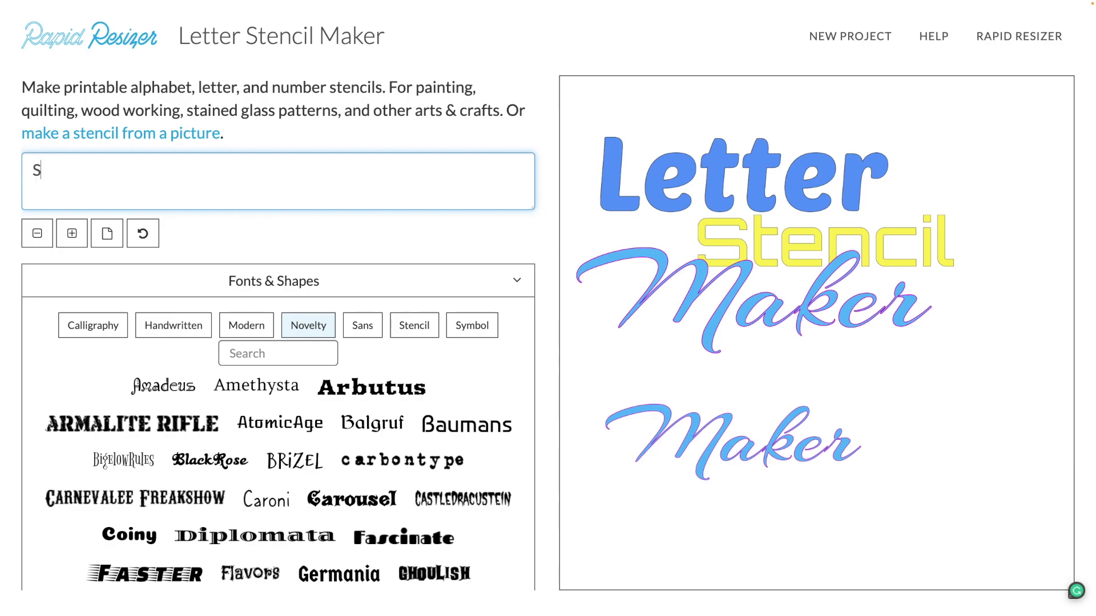
{"action": "type", "text": "tencil"}
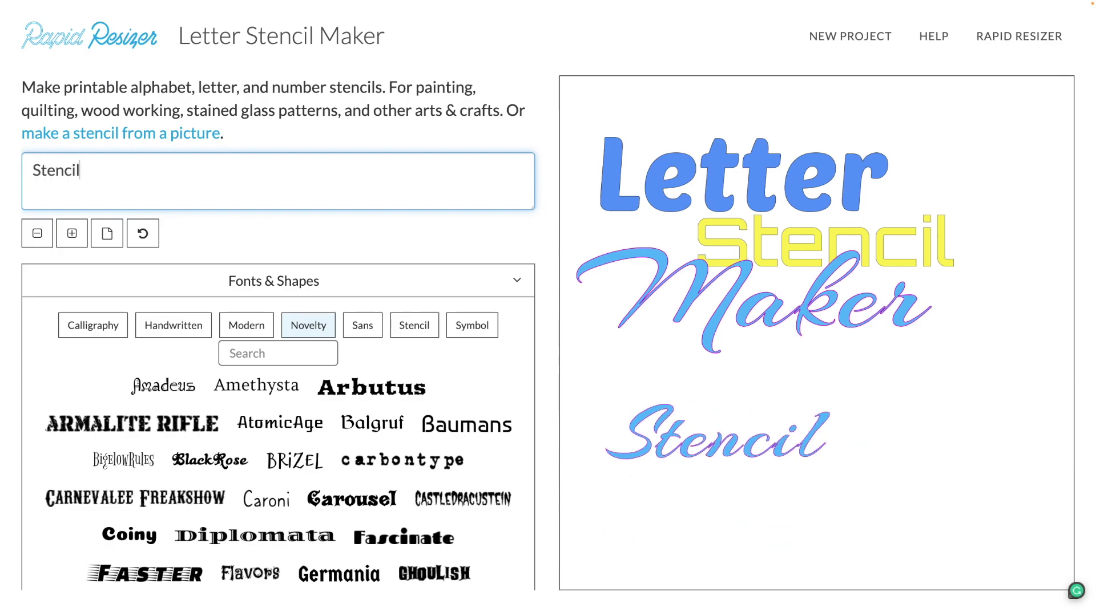
Apply the Arbutus font to the lower "Stencil" text and place a second copy of it slightly overlapping just beneath.
{"action": "left_click", "coordinate": [384, 399]}
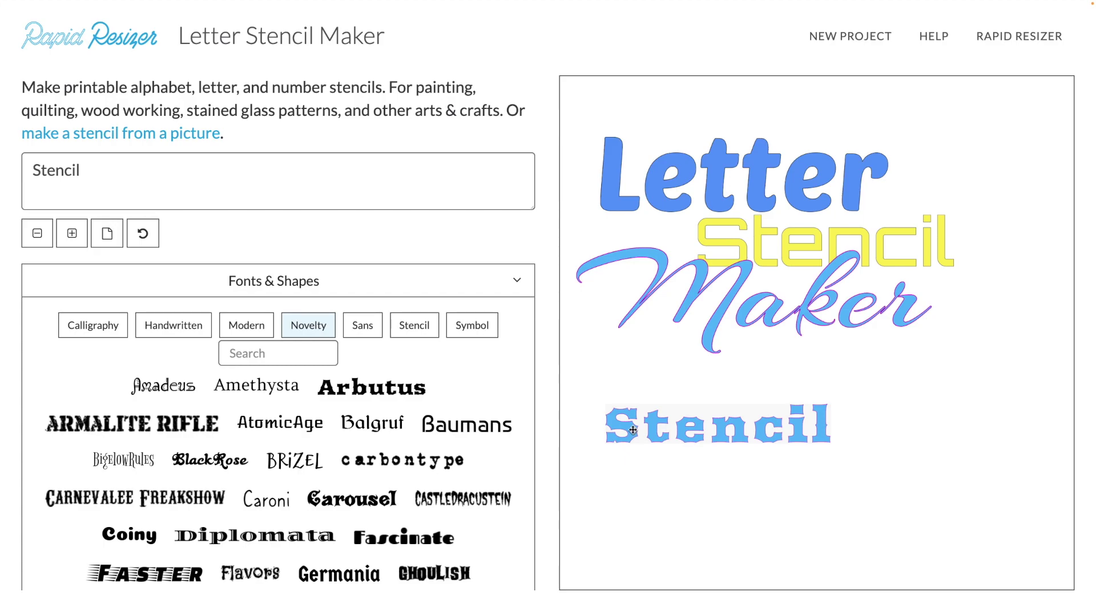
{"action": "left_click", "coordinate": [73, 234]}
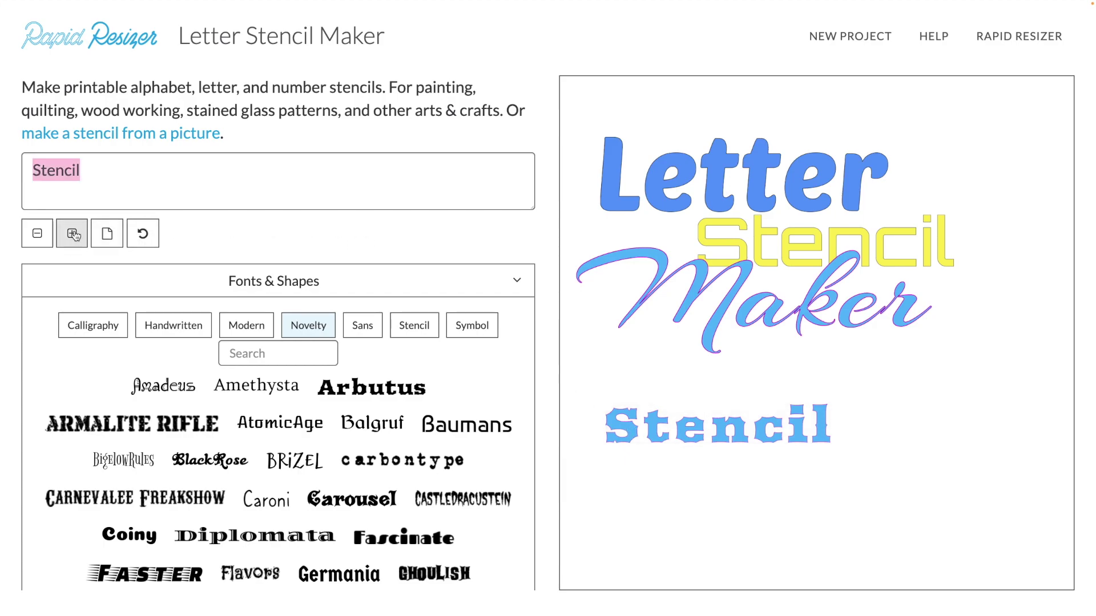
{"action": "left_click_drag", "start_coordinate": [820, 242], "coordinate": [737, 465]}
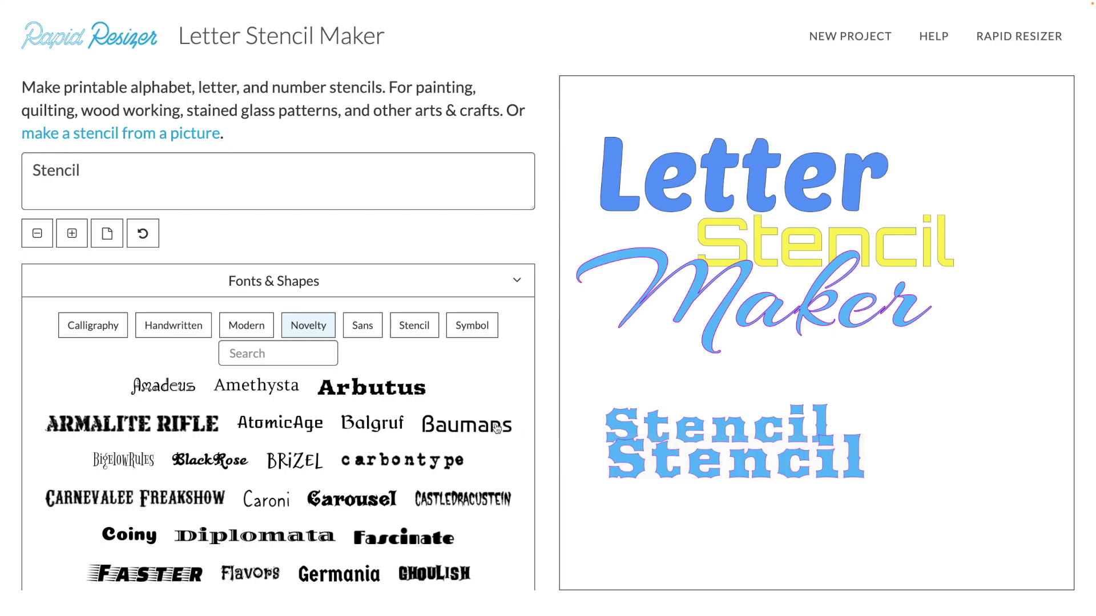
Set the outline and fill colors of the second Arbutus "Stencil" copy to gray.
{"action": "scroll", "coordinate": [363, 456], "scroll_direction": "down", "scroll_amount": 6}
{"action": "scroll", "coordinate": [363, 457], "scroll_direction": "down", "scroll_amount": 7}
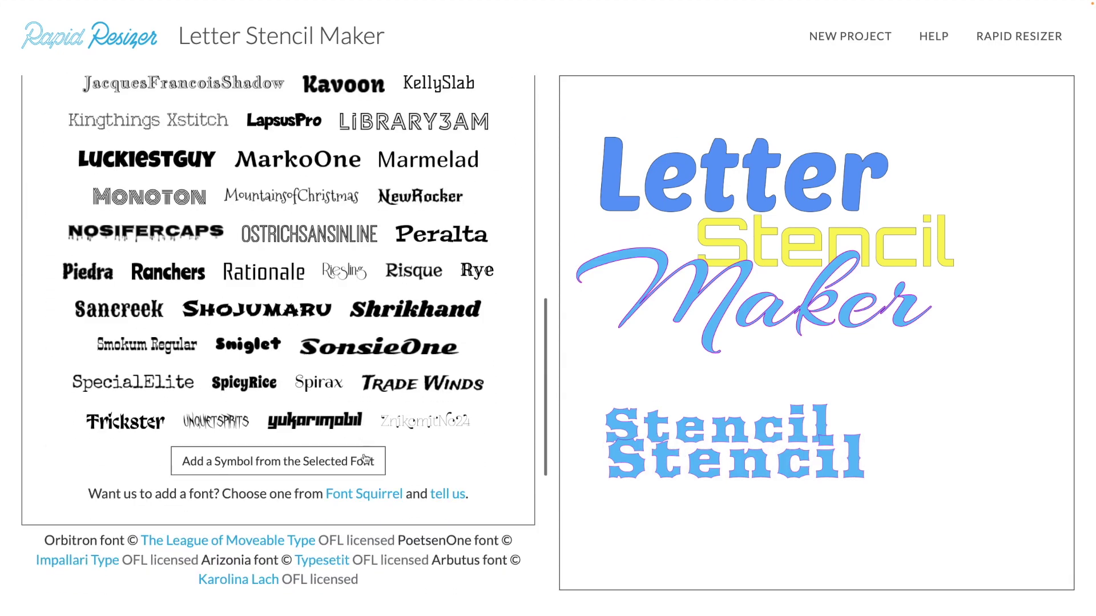
{"action": "left_click", "coordinate": [300, 471]}
{"action": "left_click", "coordinate": [300, 472]}
{"action": "scroll", "coordinate": [299, 474], "scroll_direction": "down", "scroll_amount": 3}
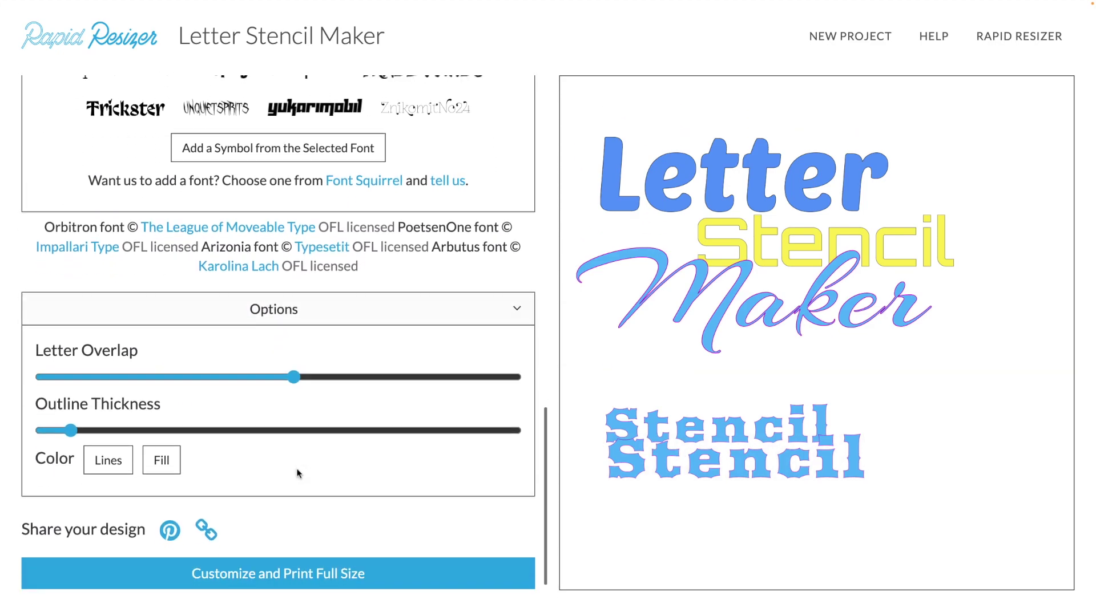
{"action": "left_click", "coordinate": [123, 459]}
{"action": "left_click", "coordinate": [479, 149]}
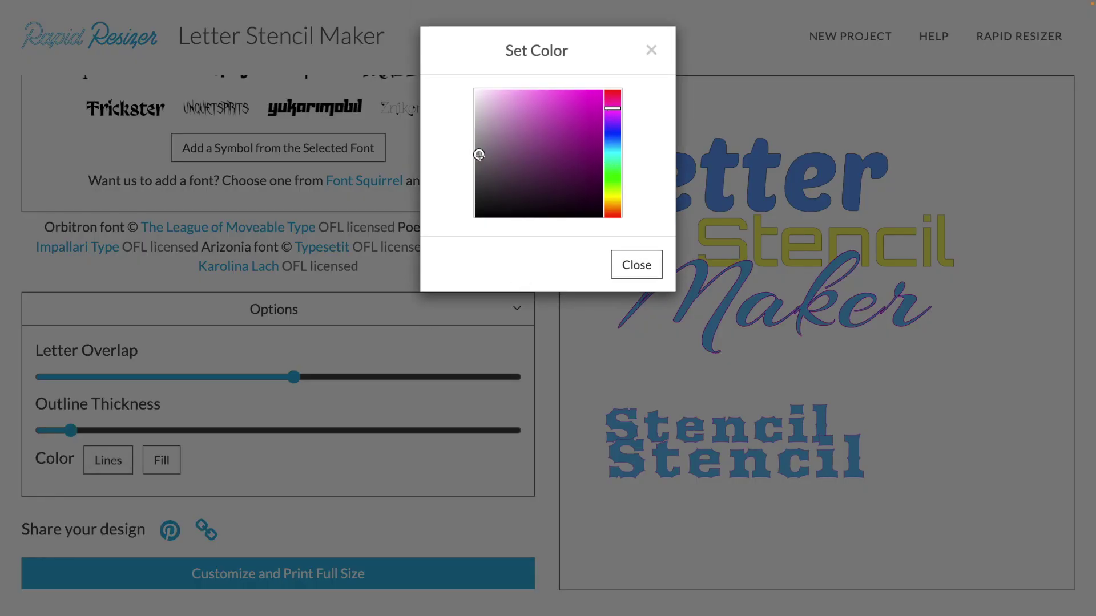
{"action": "left_click", "coordinate": [626, 266]}
{"action": "left_click", "coordinate": [158, 461]}
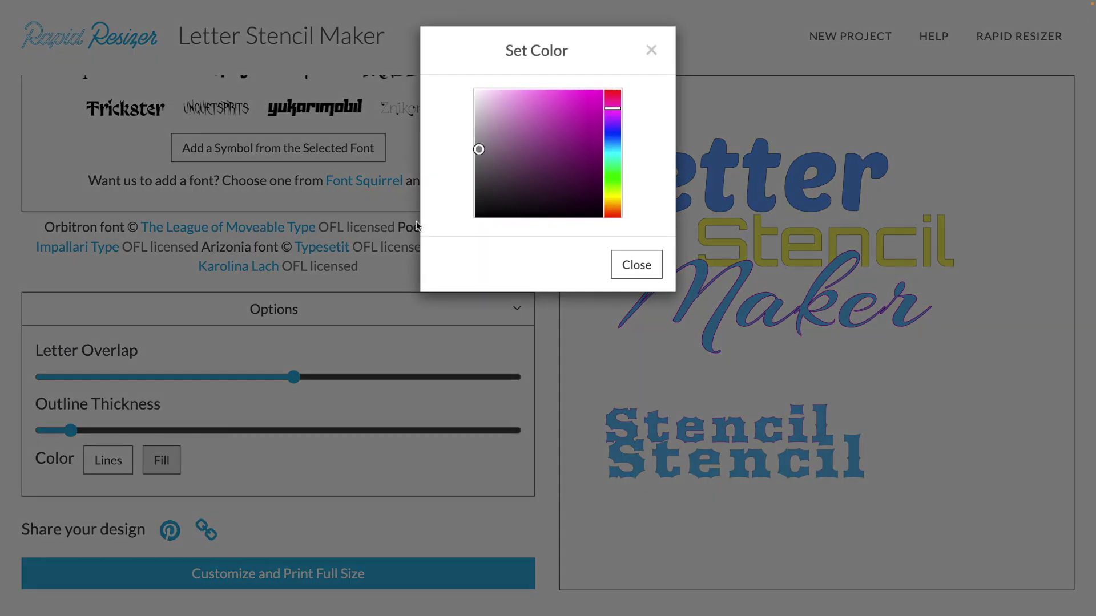
{"action": "left_click", "coordinate": [481, 150]}
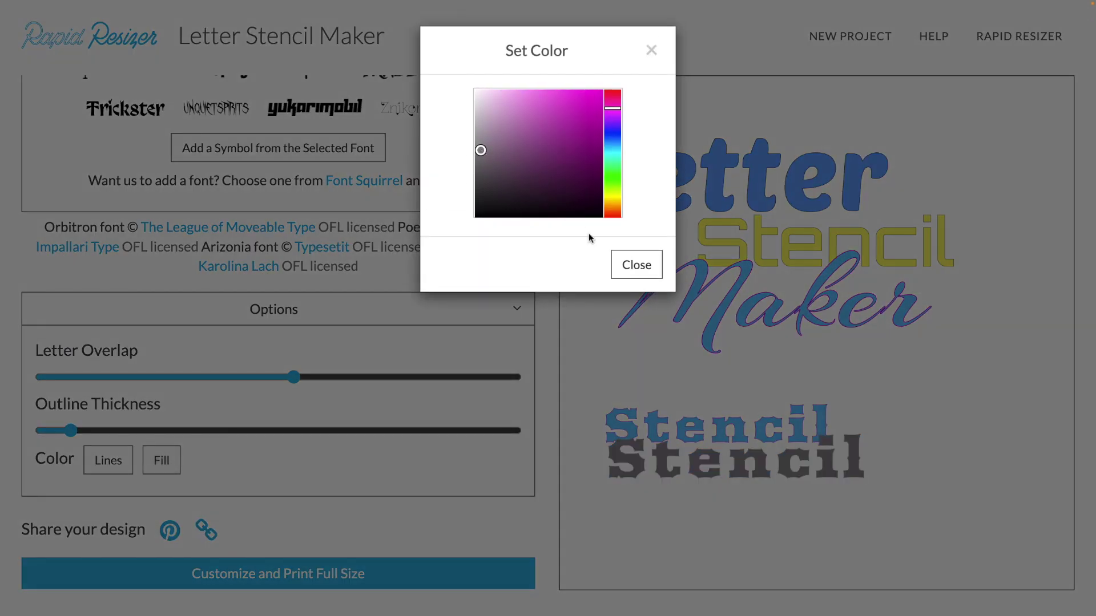
{"action": "left_click", "coordinate": [633, 267]}
Align and size the blue Arbutus "Stencil" over the gray copy so the gray forms a slightly offset drop shadow.
{"action": "left_click_drag", "start_coordinate": [695, 427], "coordinate": [709, 448]}
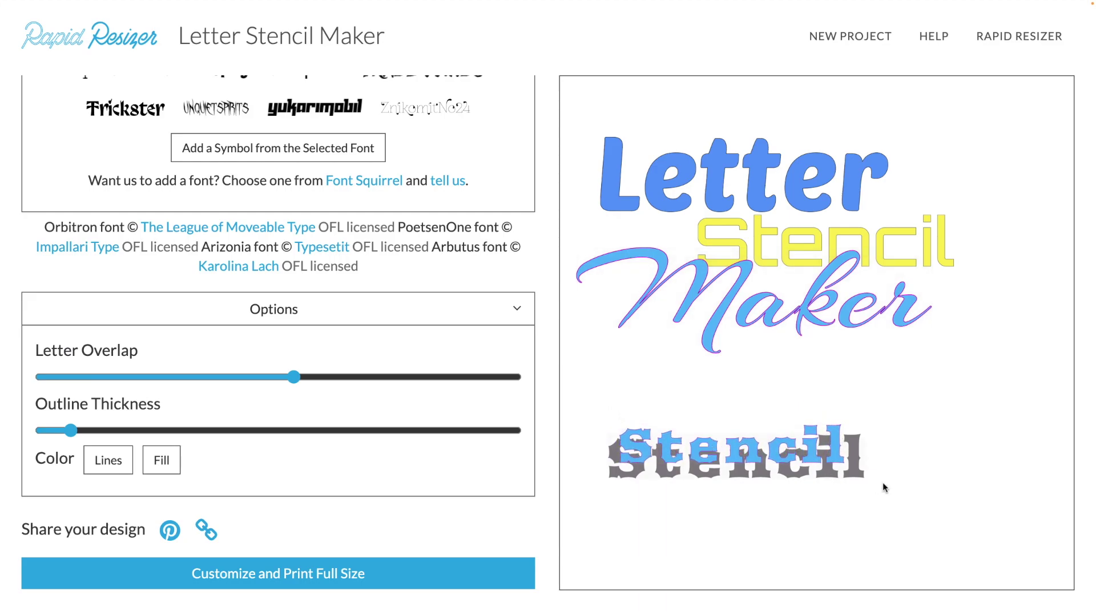
{"action": "left_click_drag", "start_coordinate": [843, 468], "coordinate": [851, 483]}
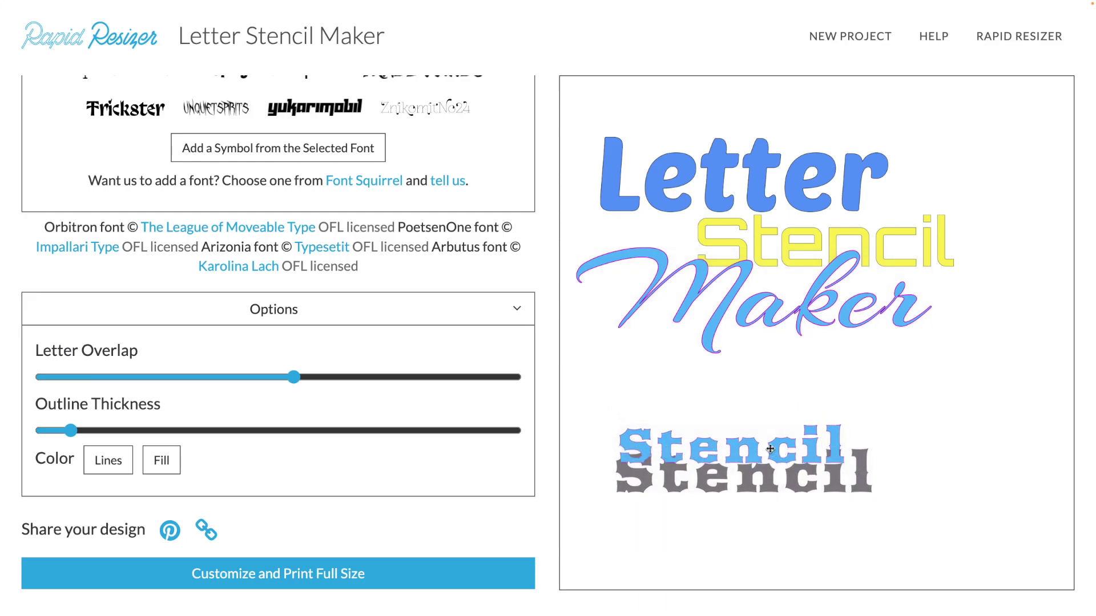
{"action": "mouse_move", "coordinate": [843, 428]}
{"action": "left_mouse_down"}
{"action": "mouse_move", "coordinate": [875, 411]}
{"action": "mouse_move", "coordinate": [817, 477]}
{"action": "mouse_move", "coordinate": [868, 445]}
{"action": "mouse_move", "coordinate": [787, 489]}
{"action": "mouse_move", "coordinate": [840, 468]}
{"action": "mouse_move", "coordinate": [798, 492]}
{"action": "mouse_move", "coordinate": [841, 440]}
{"action": "left_mouse_up"}
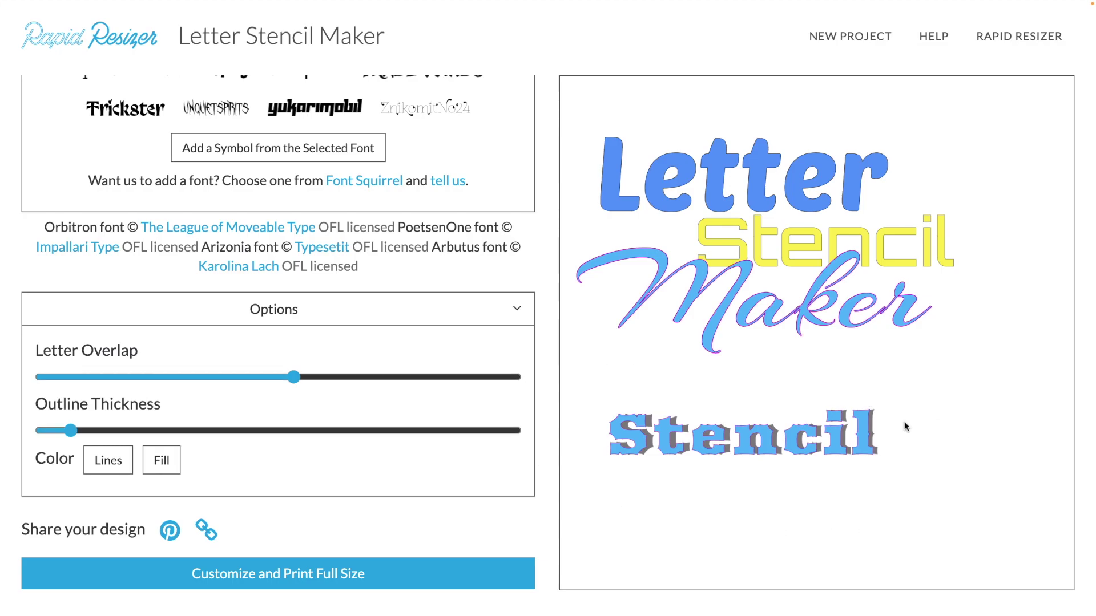
Delete both the blue and the gray Arbutus "Stencil" texts.
{"action": "scroll", "coordinate": [342, 263], "scroll_direction": "up", "scroll_amount": 15}
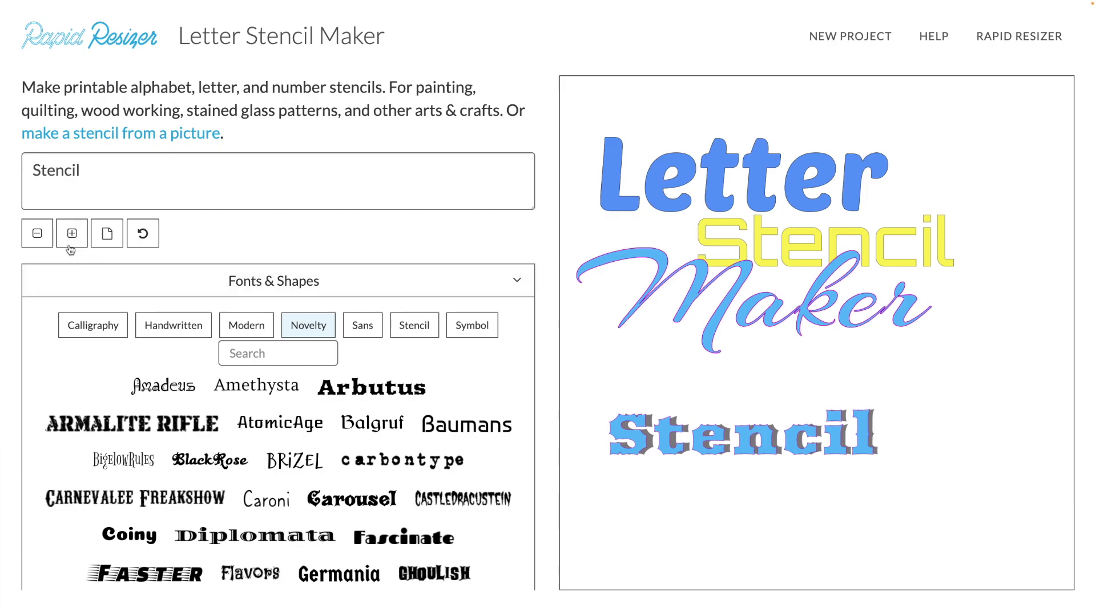
{"action": "left_click", "coordinate": [38, 234]}
{"action": "left_click", "coordinate": [48, 236]}
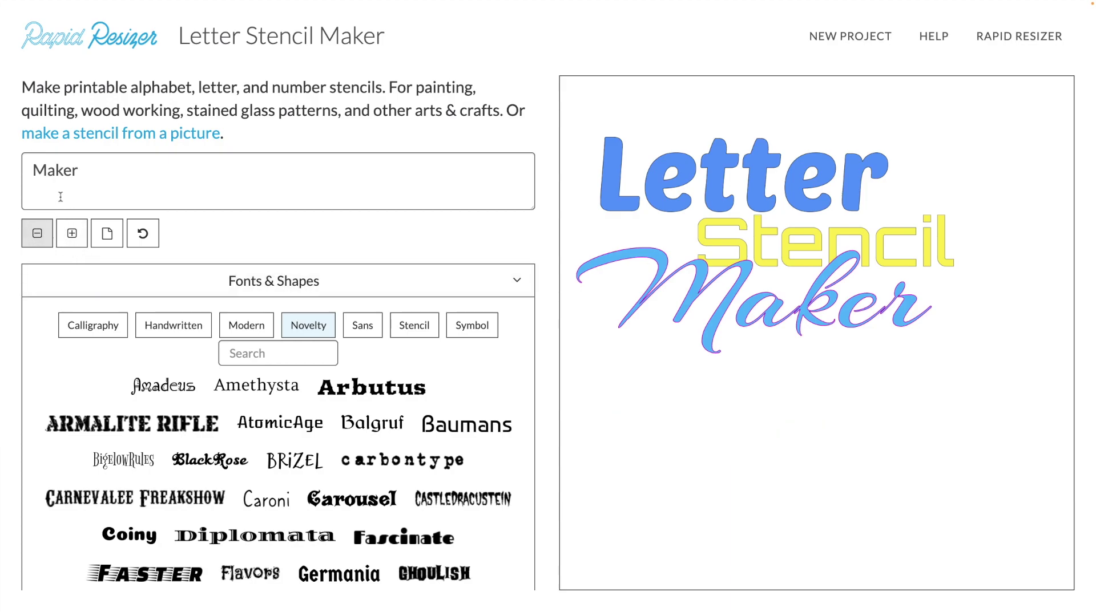
Clear the wording of the script text and retype it as "Maker".
{"action": "left_click_drag", "start_coordinate": [99, 166], "coordinate": [35, 170]}
{"action": "type", "text": "M"}
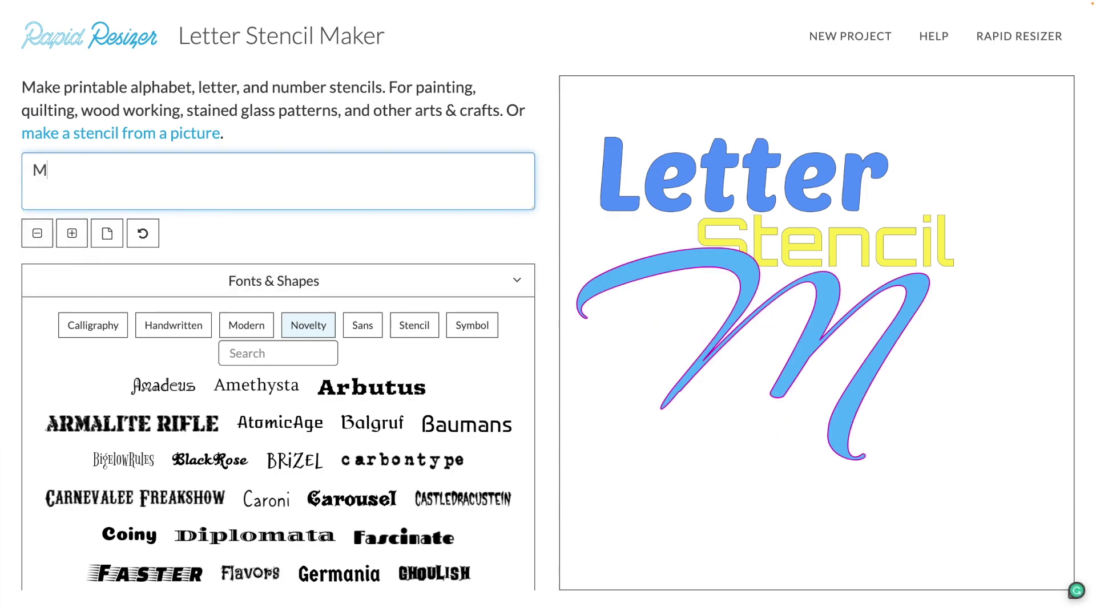
{"action": "key", "text": "BackSpace"}
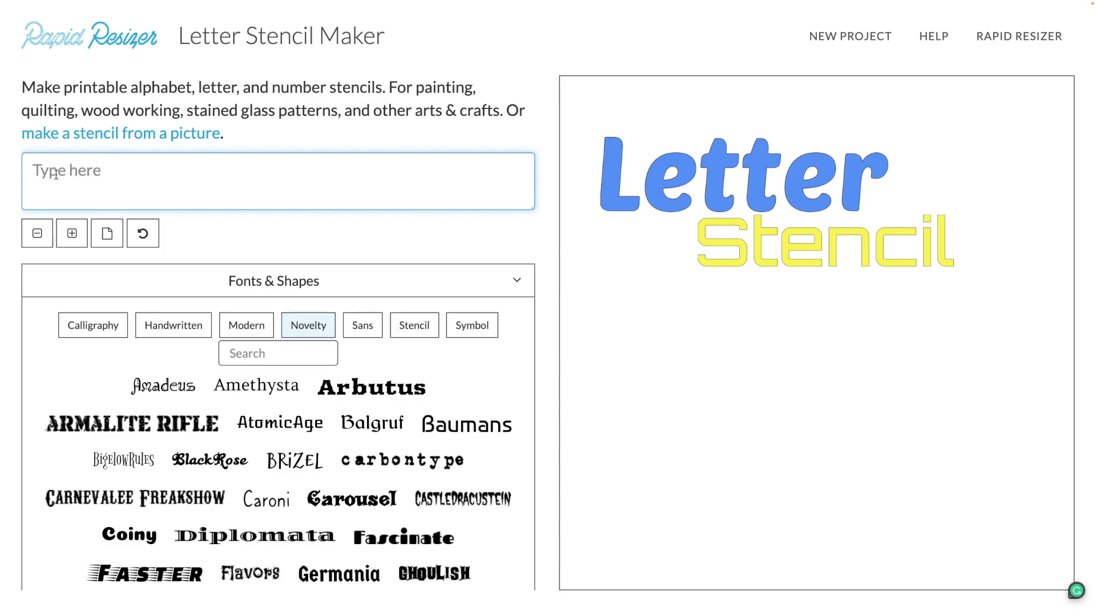
{"action": "type", "text": "Ma"}
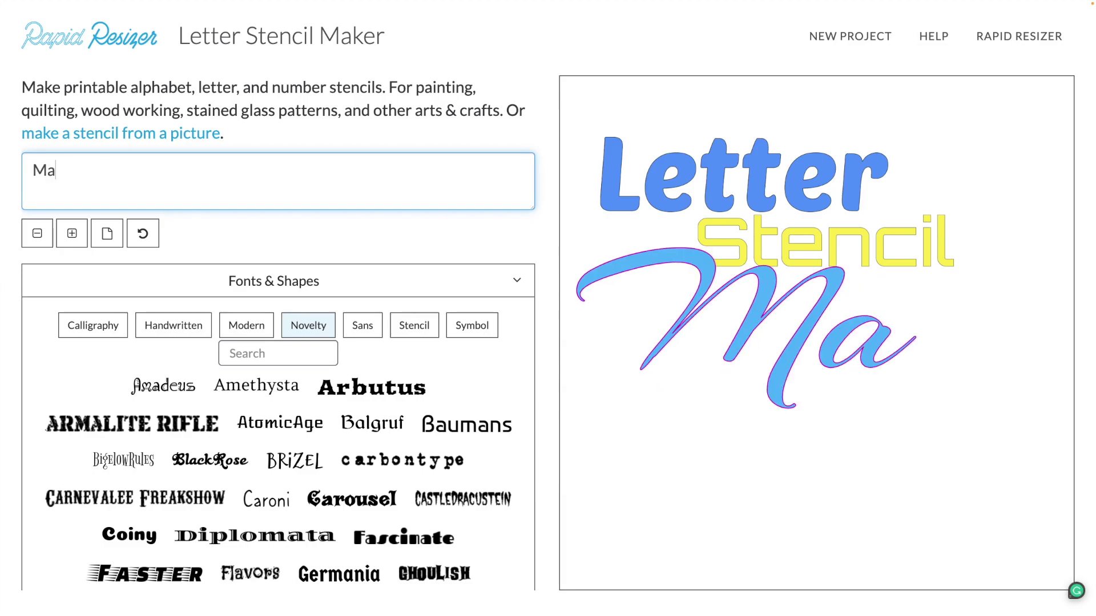
{"action": "type", "text": "ker"}
Enlarge the "Maker" text slightly and shift it a little to the left beneath "Stencil".
{"action": "left_click", "coordinate": [865, 341]}
{"action": "left_click_drag", "start_coordinate": [911, 346], "coordinate": [959, 374]}
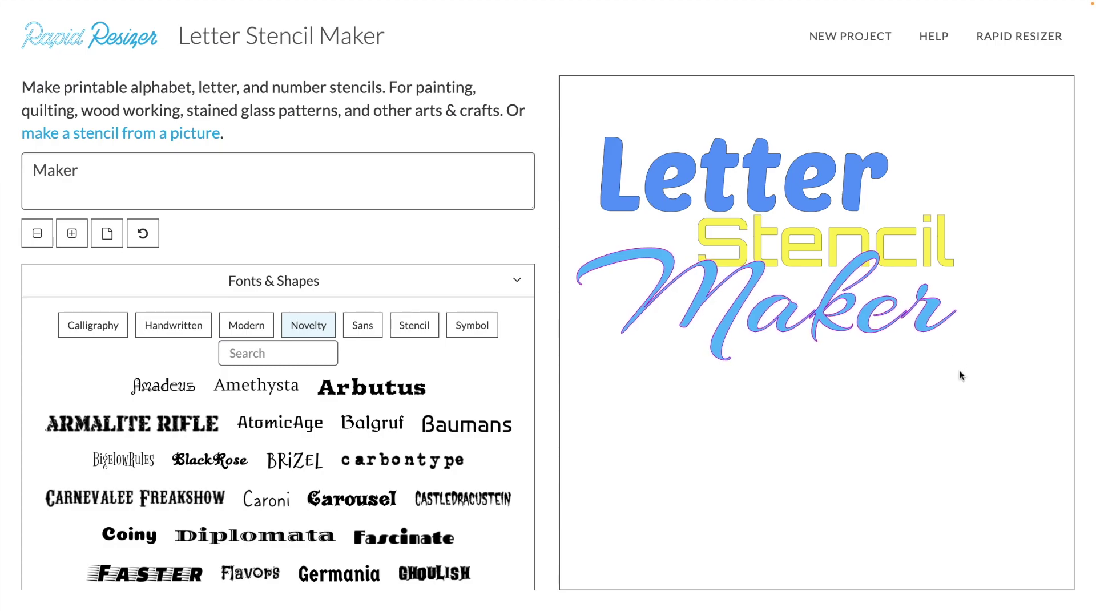
{"action": "left_click_drag", "start_coordinate": [908, 319], "coordinate": [896, 316]}
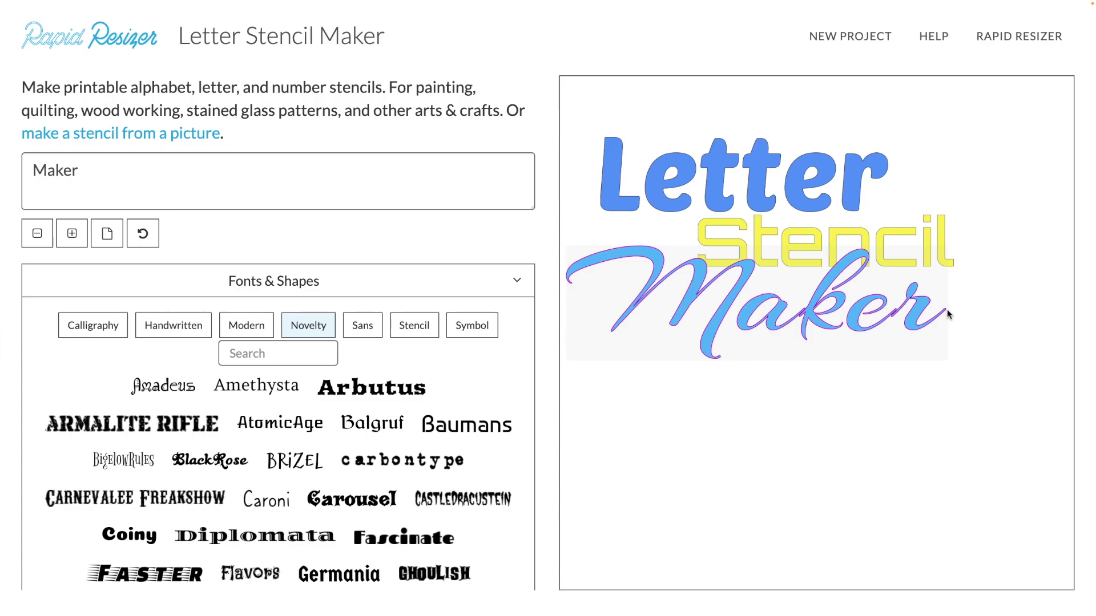
Browse the symbols offered by the currently selected font through page 8 without adding any.
{"action": "left_click", "coordinate": [516, 281]}
{"action": "left_click", "coordinate": [516, 280]}
{"action": "scroll", "coordinate": [368, 358], "scroll_direction": "down", "scroll_amount": 10}
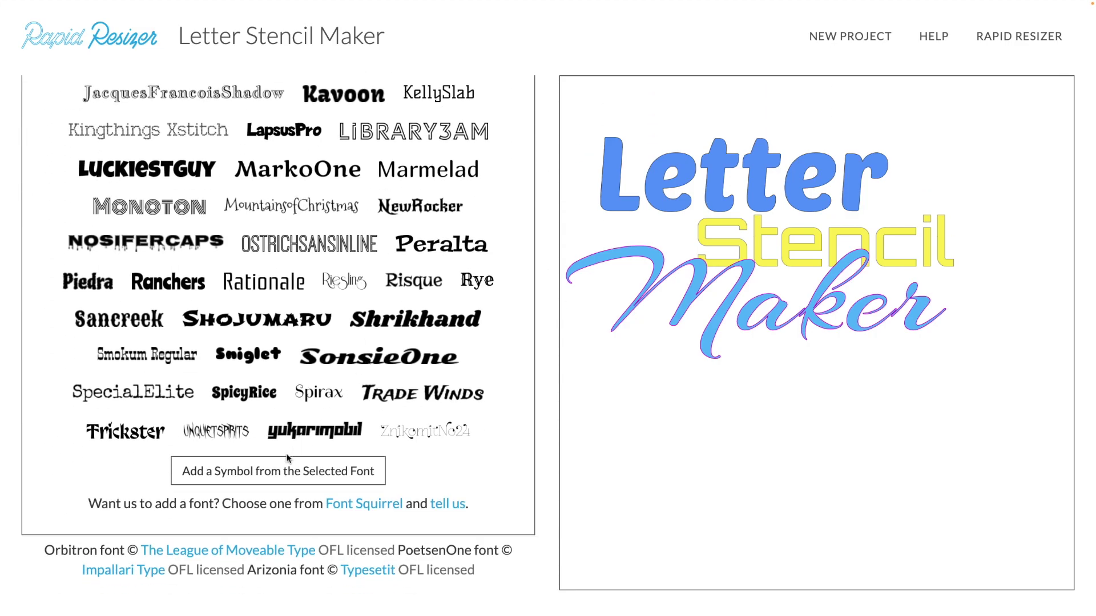
{"action": "left_click", "coordinate": [280, 473]}
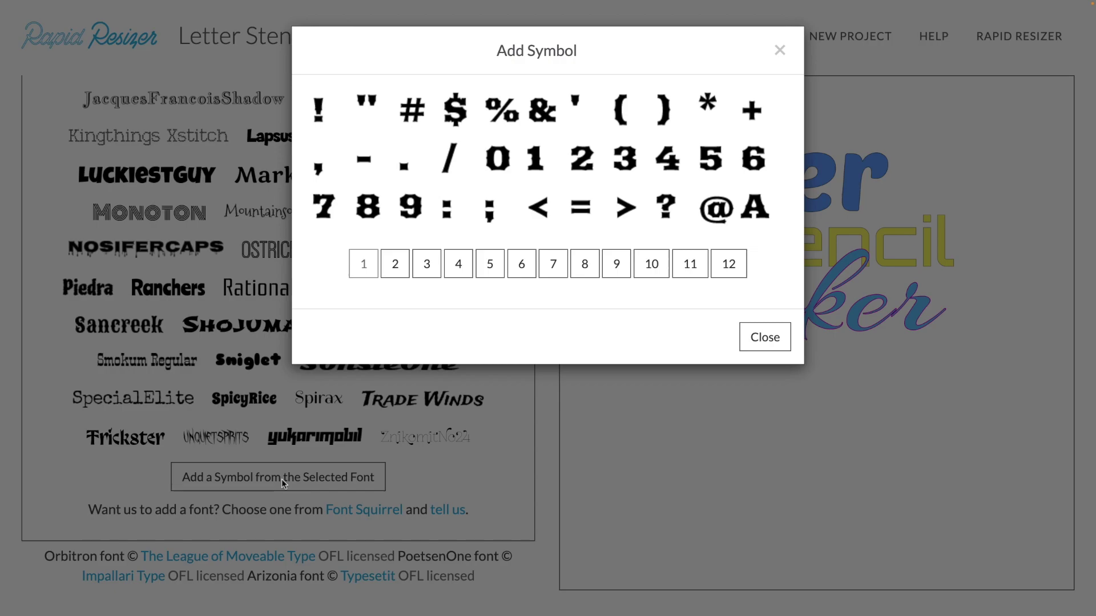
{"action": "left_click", "coordinate": [393, 268]}
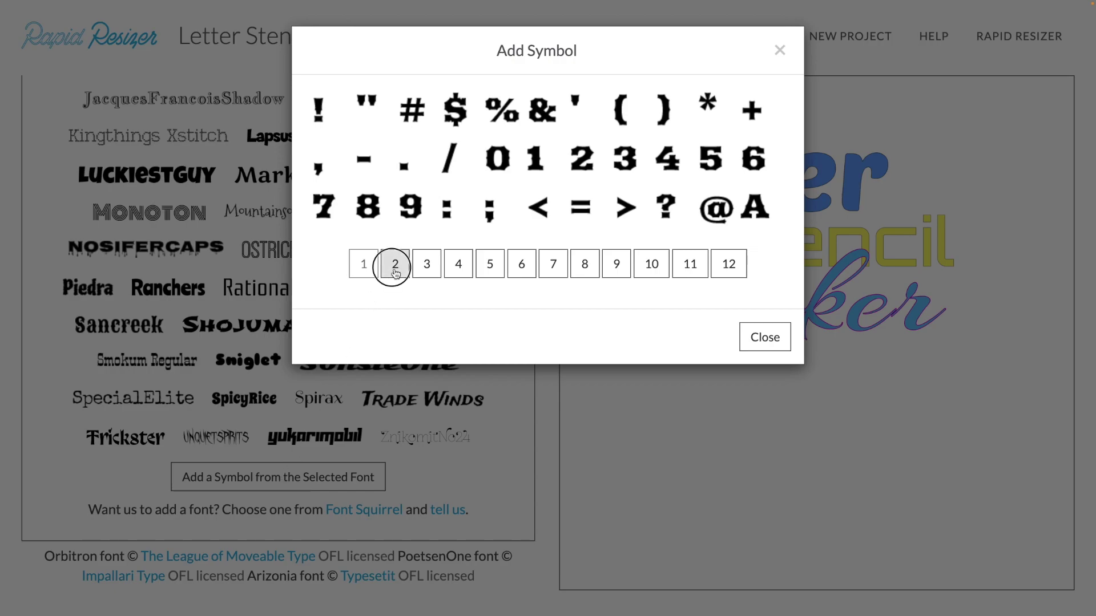
{"action": "left_click", "coordinate": [426, 265]}
{"action": "left_click", "coordinate": [458, 263]}
{"action": "left_click", "coordinate": [491, 262]}
{"action": "left_click", "coordinate": [522, 266]}
{"action": "left_click", "coordinate": [553, 267]}
{"action": "left_click", "coordinate": [578, 265]}
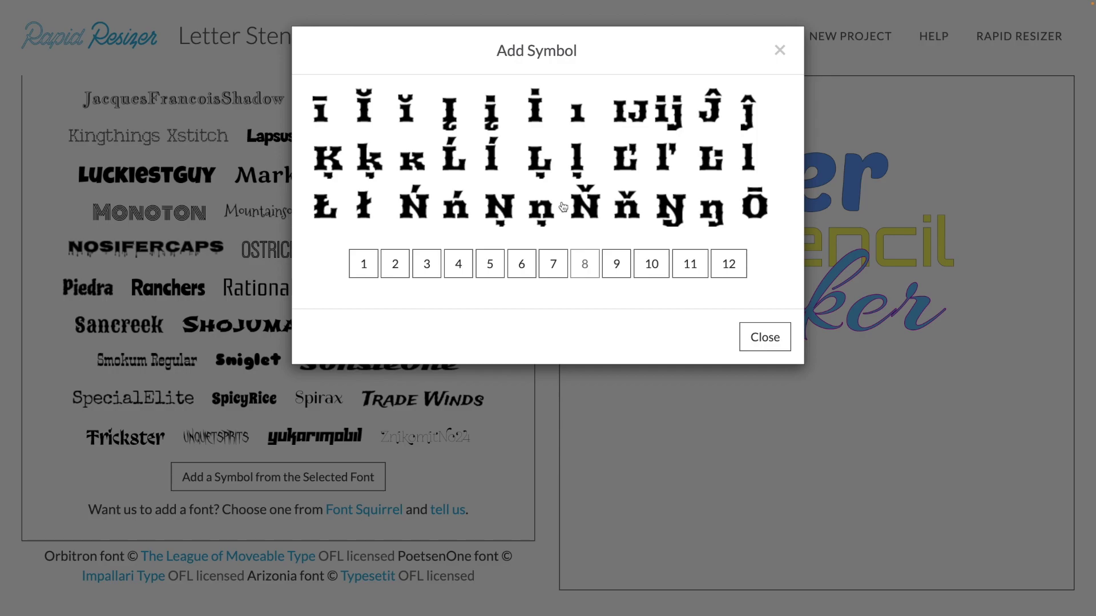
{"action": "left_click", "coordinate": [763, 338]}
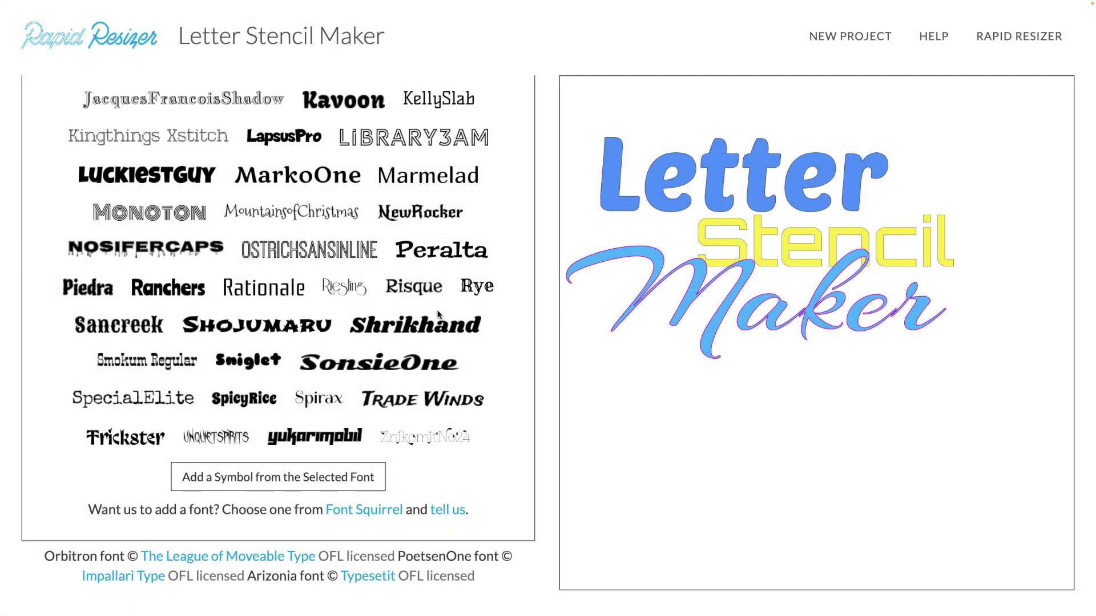
Select the Shrikhand font, browse its symbol pages and add the § symbol from page 6 to the design.
{"action": "left_click", "coordinate": [439, 316]}
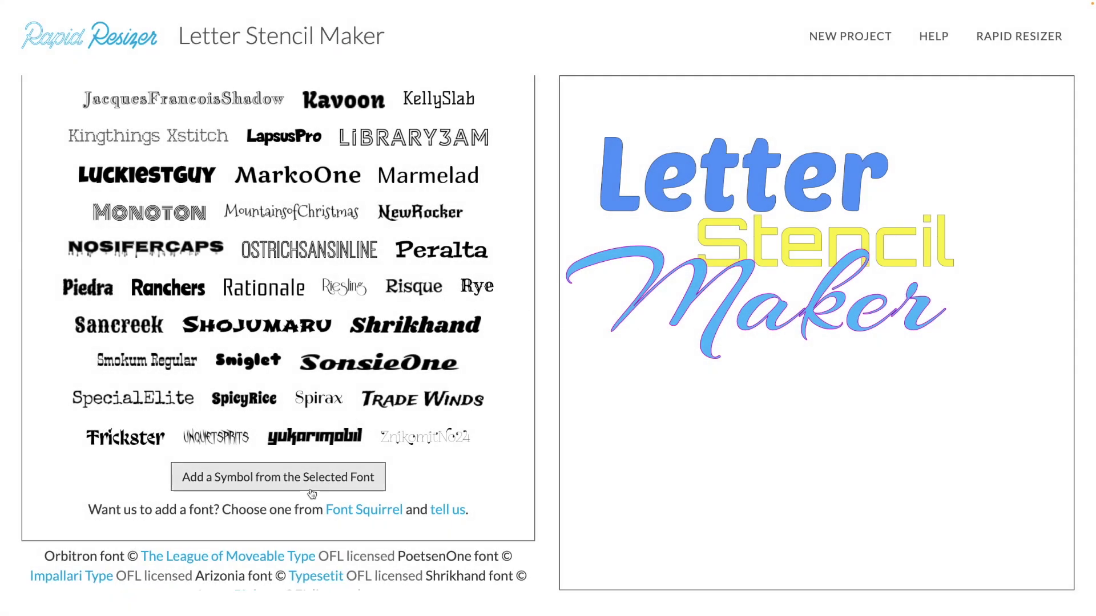
{"action": "left_click", "coordinate": [289, 481]}
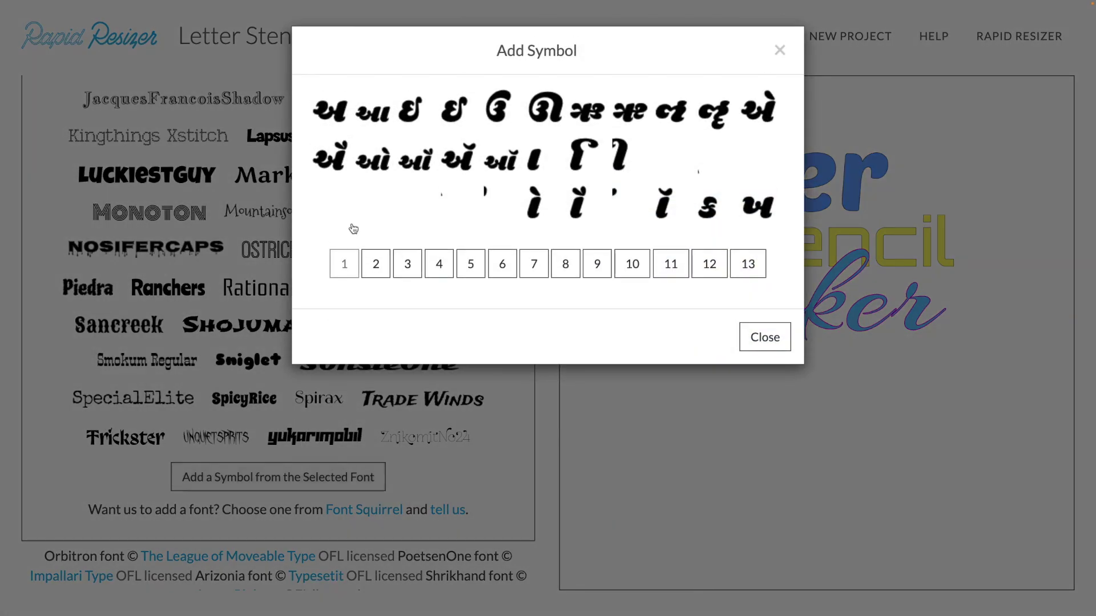
{"action": "left_click", "coordinate": [375, 268]}
{"action": "left_click", "coordinate": [420, 272]}
{"action": "left_click", "coordinate": [477, 268]}
{"action": "left_click", "coordinate": [708, 272]}
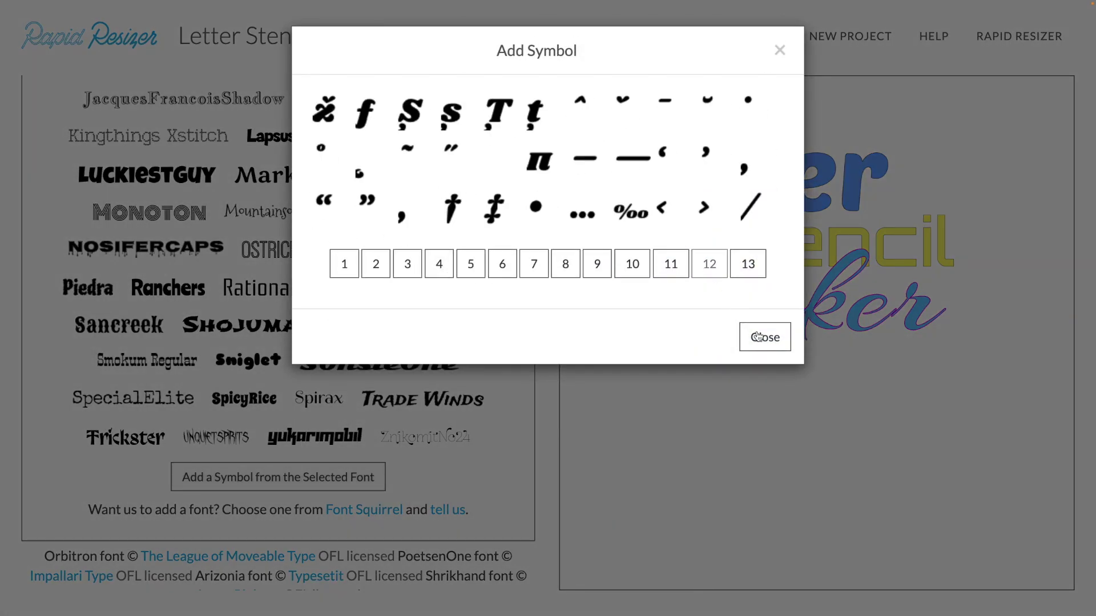
{"action": "left_click", "coordinate": [502, 263]}
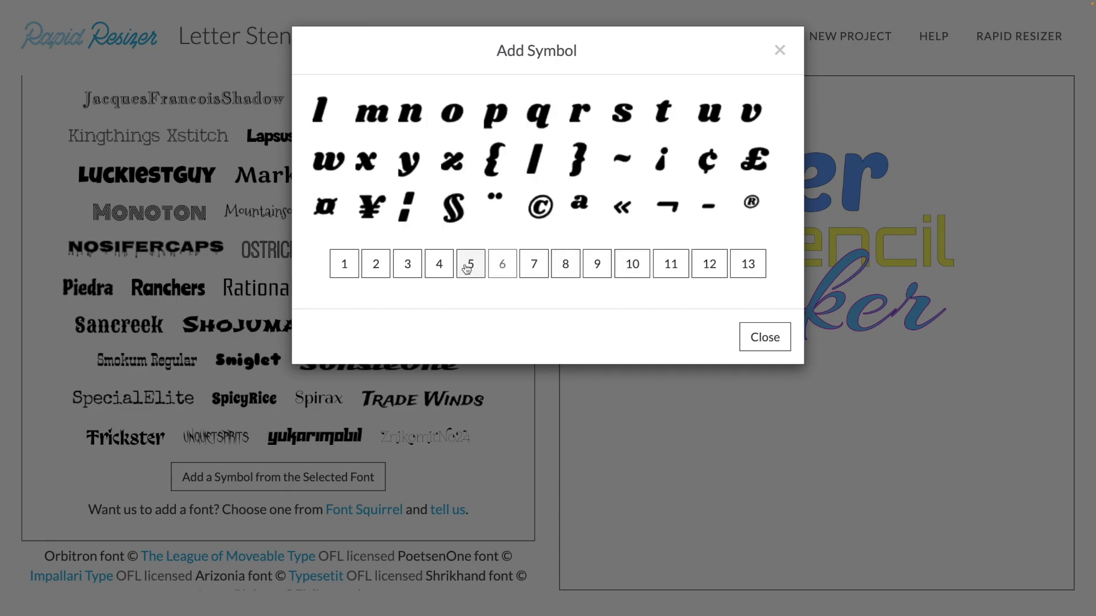
{"action": "left_click", "coordinate": [463, 264]}
{"action": "left_click", "coordinate": [500, 264]}
{"action": "left_click", "coordinate": [460, 210]}
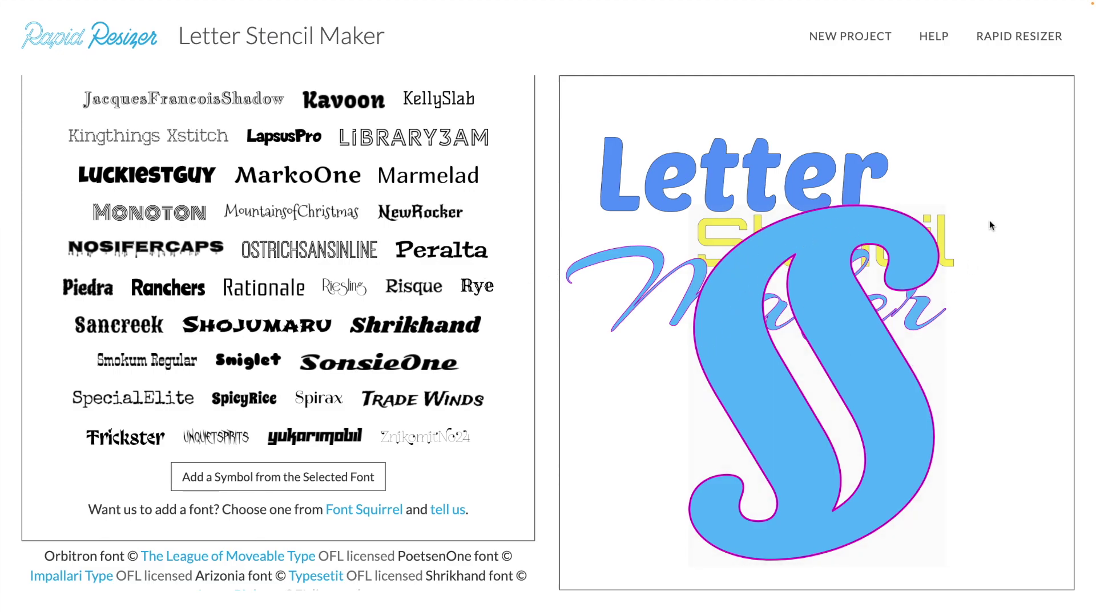
Shrink the § symbol and move it to the empty area below "Maker".
{"action": "left_click_drag", "start_coordinate": [925, 229], "coordinate": [759, 359]}
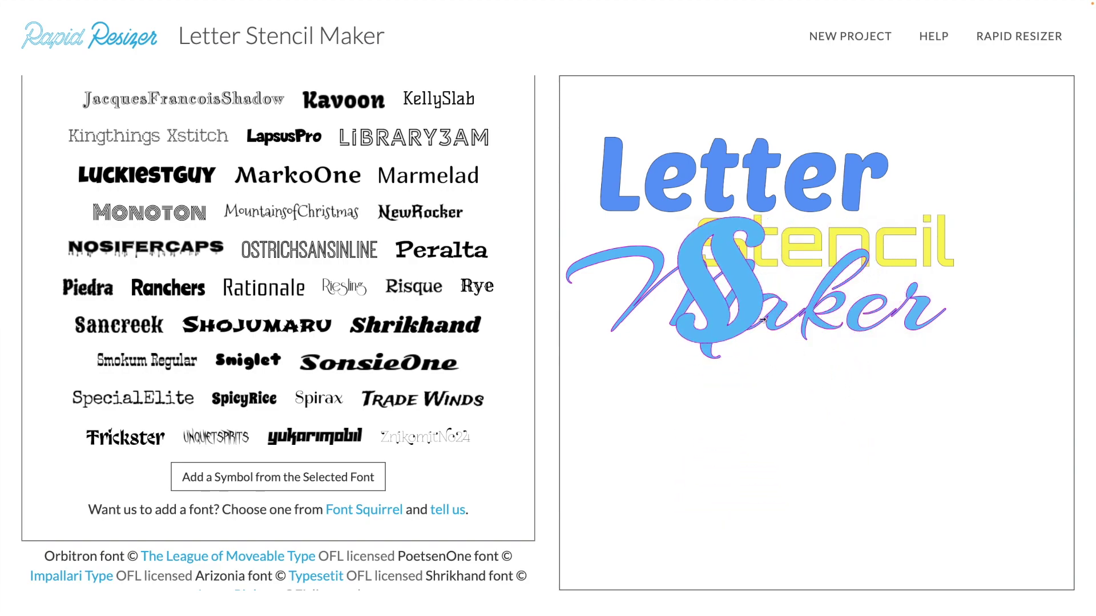
{"action": "left_click_drag", "start_coordinate": [748, 305], "coordinate": [685, 482]}
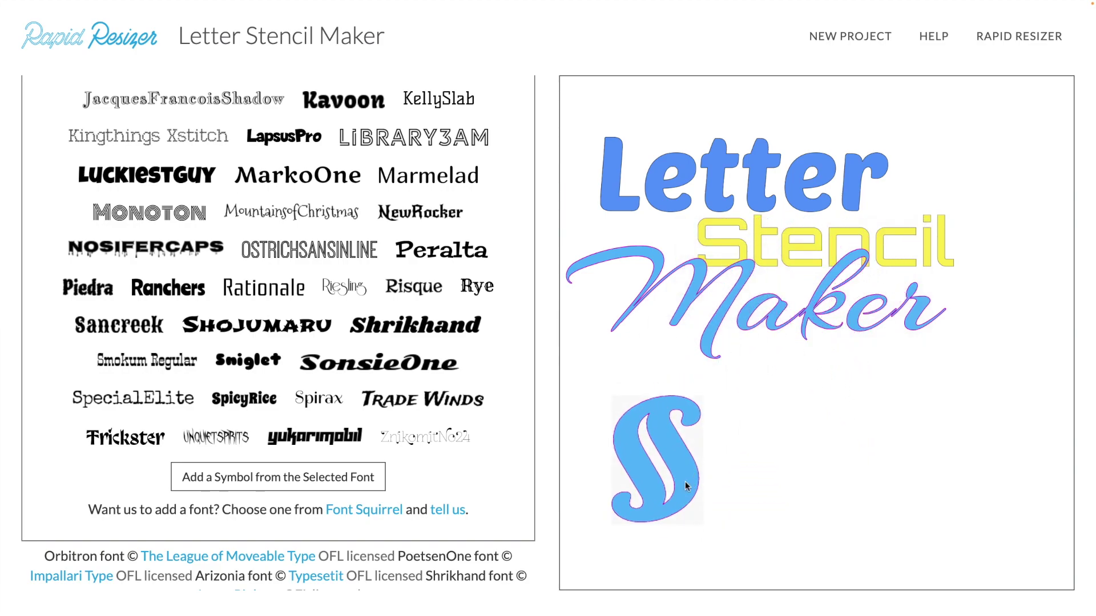
Undo the move, the resizing and the addition of the § symbol.
{"action": "scroll", "coordinate": [441, 315], "scroll_direction": "up", "scroll_amount": 10}
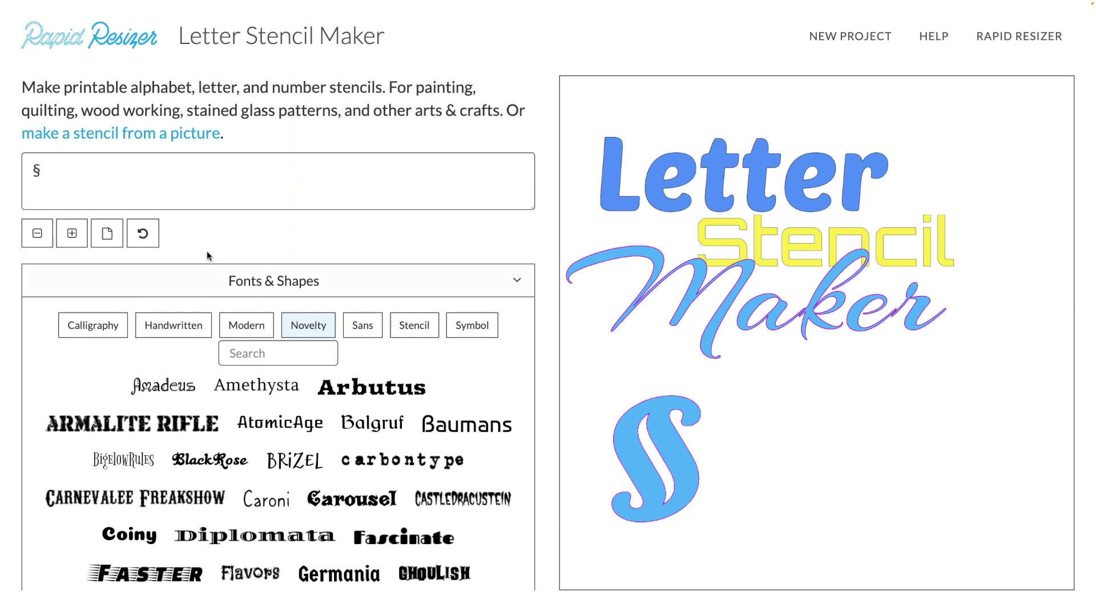
{"action": "left_click", "coordinate": [153, 241]}
{"action": "left_click", "coordinate": [153, 241]}
{"action": "left_click", "coordinate": [153, 242]}
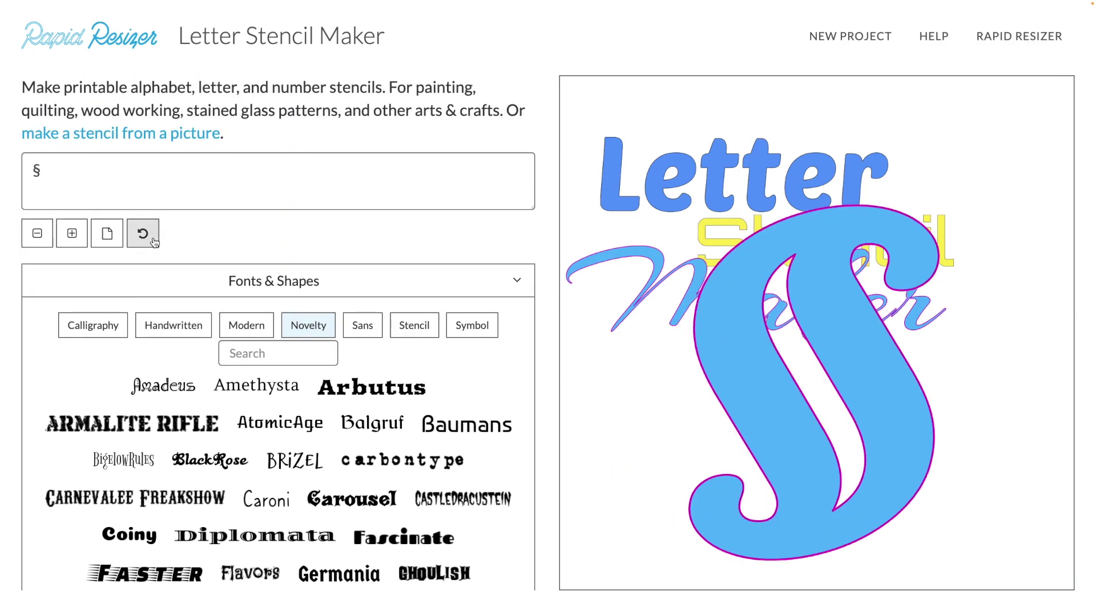
{"action": "left_click", "coordinate": [153, 241]}
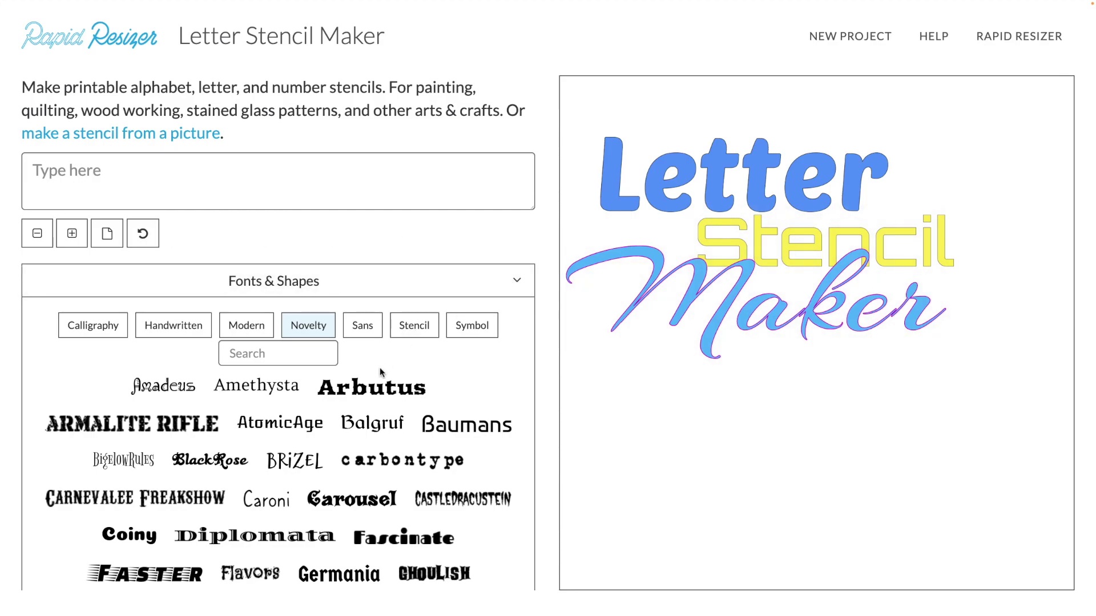
Take the design to full-size customizing and printing, and expand the print instructions.
{"action": "scroll", "coordinate": [380, 372], "scroll_direction": "down", "scroll_amount": 14}
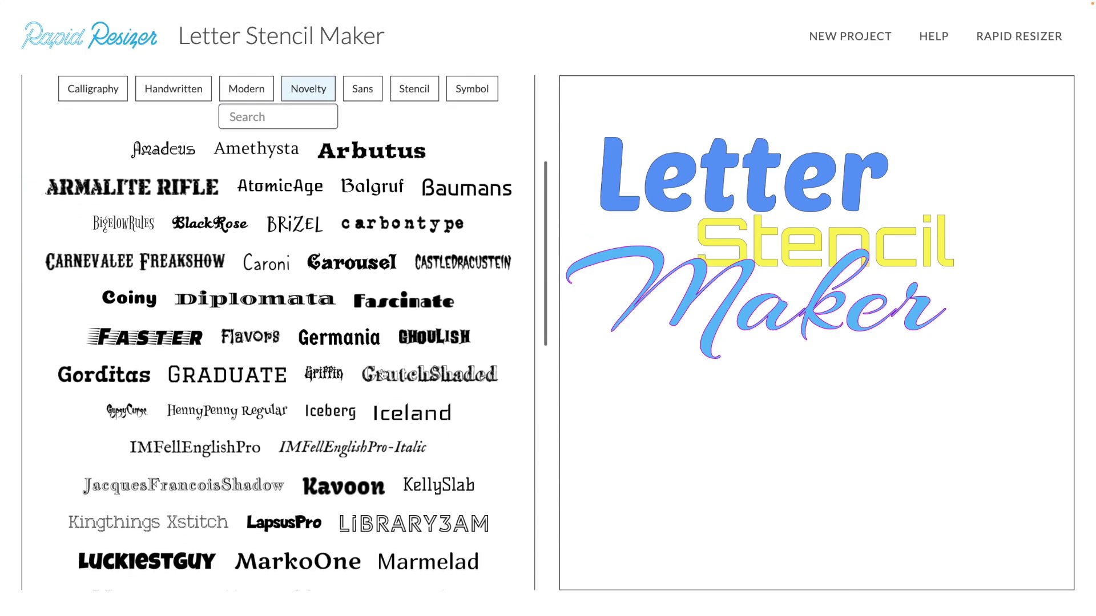
{"action": "scroll", "coordinate": [377, 374], "scroll_direction": "down", "scroll_amount": 2}
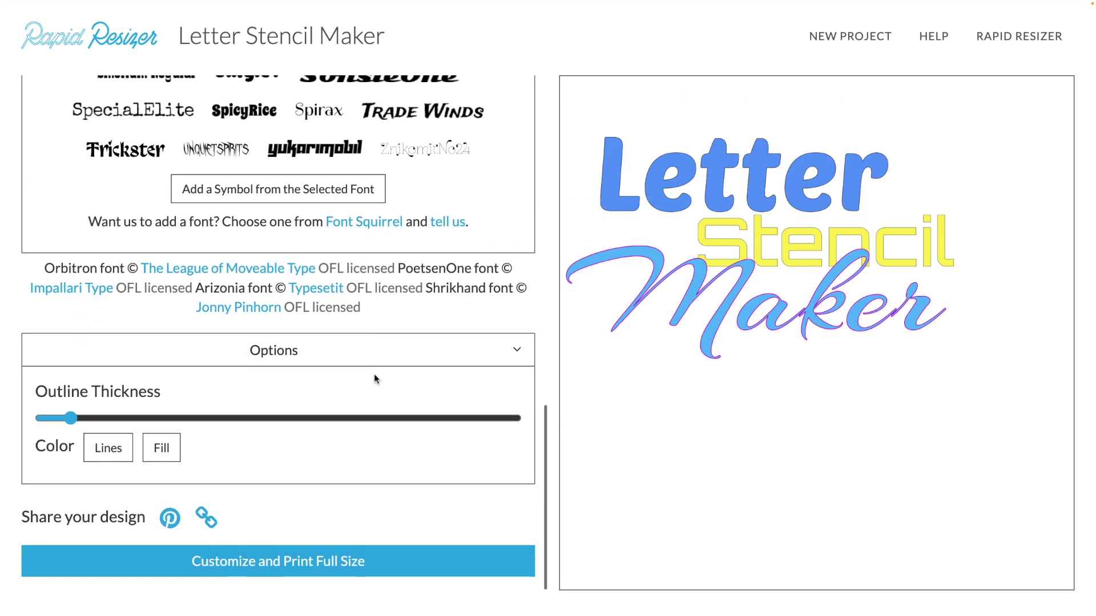
{"action": "left_click", "coordinate": [313, 568]}
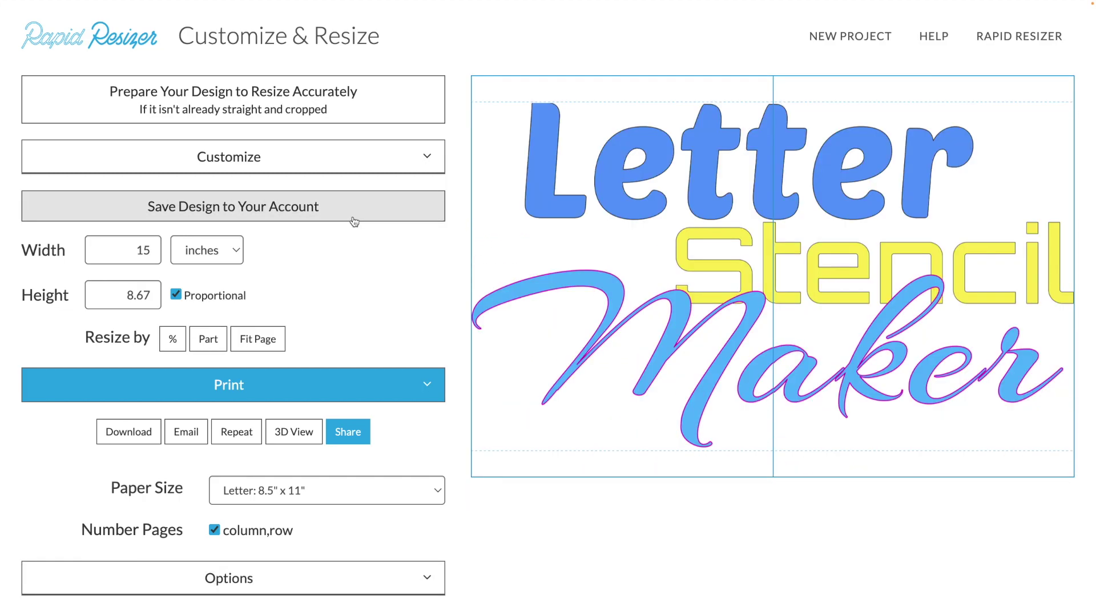
{"action": "scroll", "coordinate": [343, 304], "scroll_direction": "down", "scroll_amount": 1}
{"action": "left_click", "coordinate": [387, 349]}
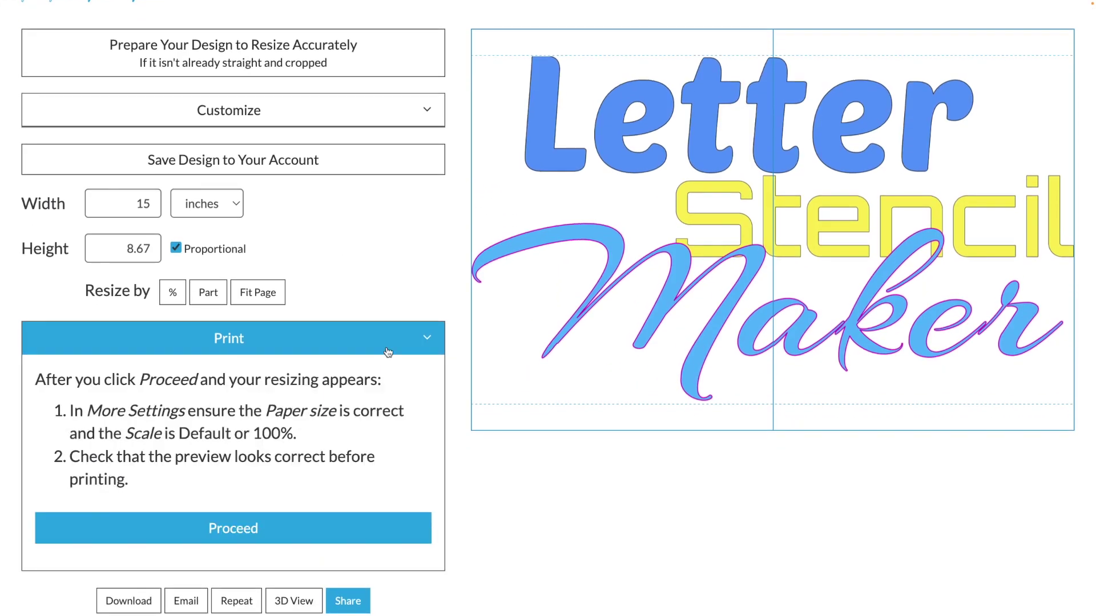